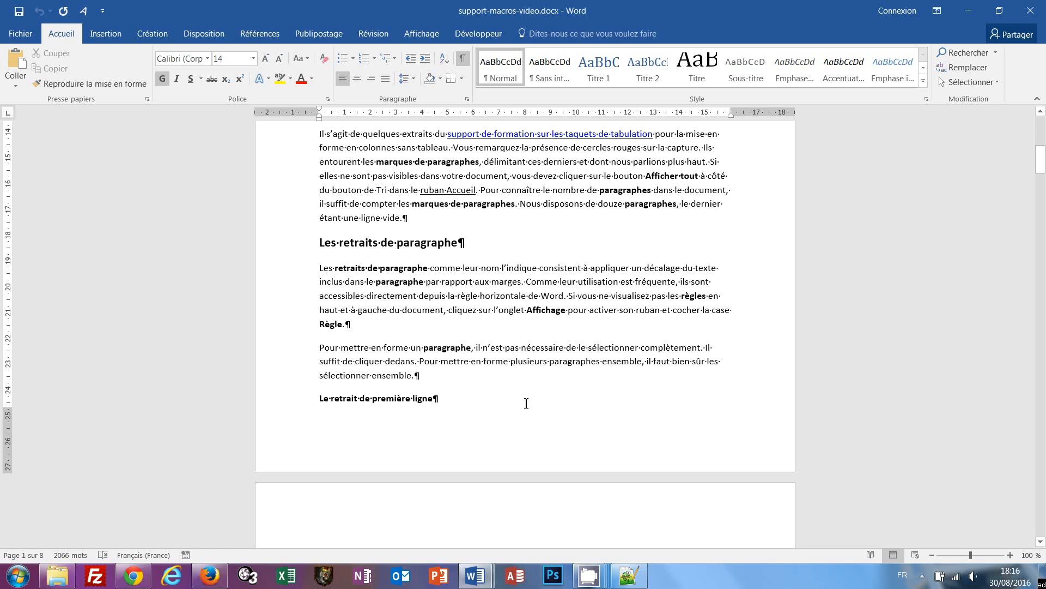
Step: Underline the "Le retrait de première ligne" heading, set its font size to 12 and colour it standard red
{"action": "scroll", "coordinate": [515, 347], "scroll_direction": "down", "scroll_amount": 3}
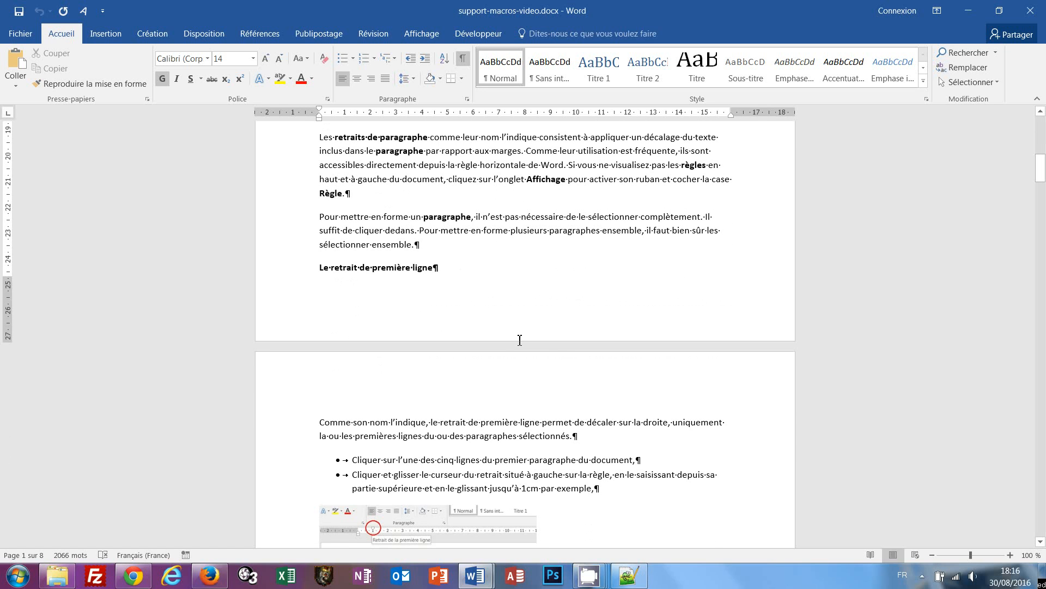
{"action": "scroll", "coordinate": [557, 362], "scroll_direction": "down", "scroll_amount": 2}
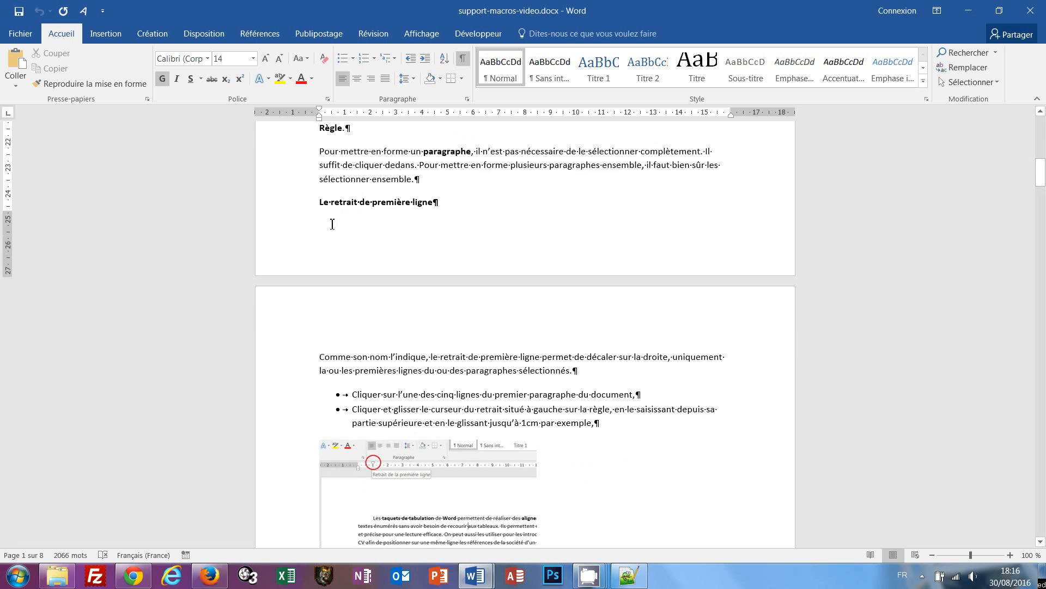
{"action": "left_click", "coordinate": [299, 208]}
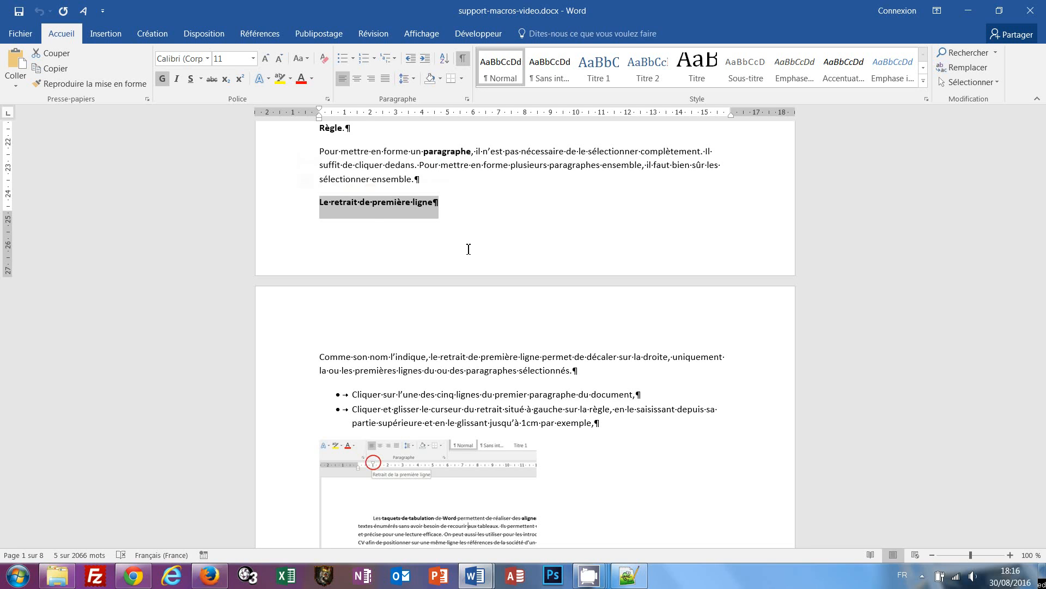
{"action": "left_click", "coordinate": [191, 79]}
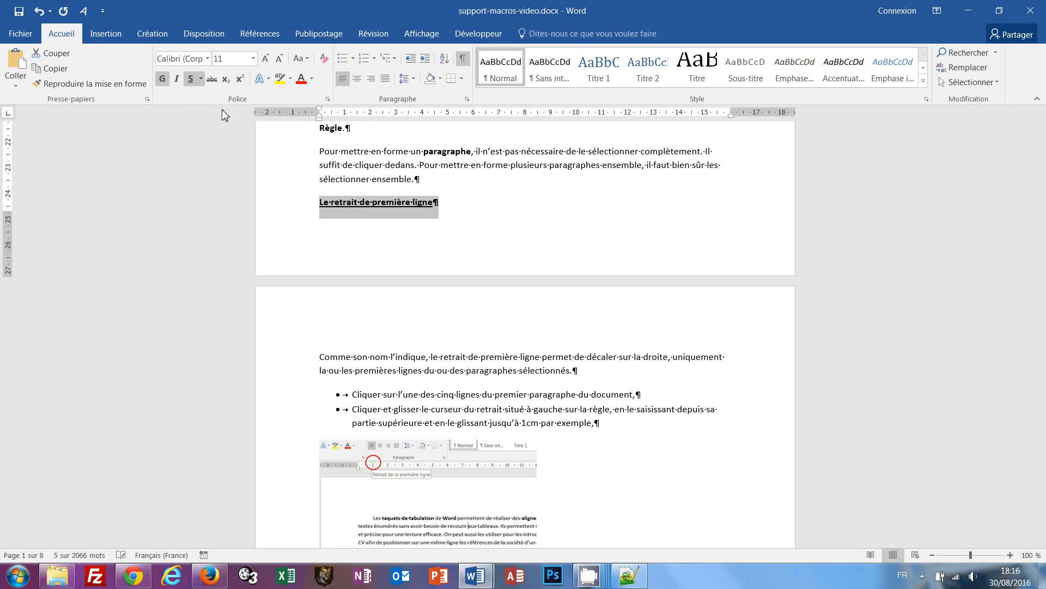
{"action": "left_click", "coordinate": [236, 61]}
{"action": "type", "text": "12"}
{"action": "key", "text": "Return"}
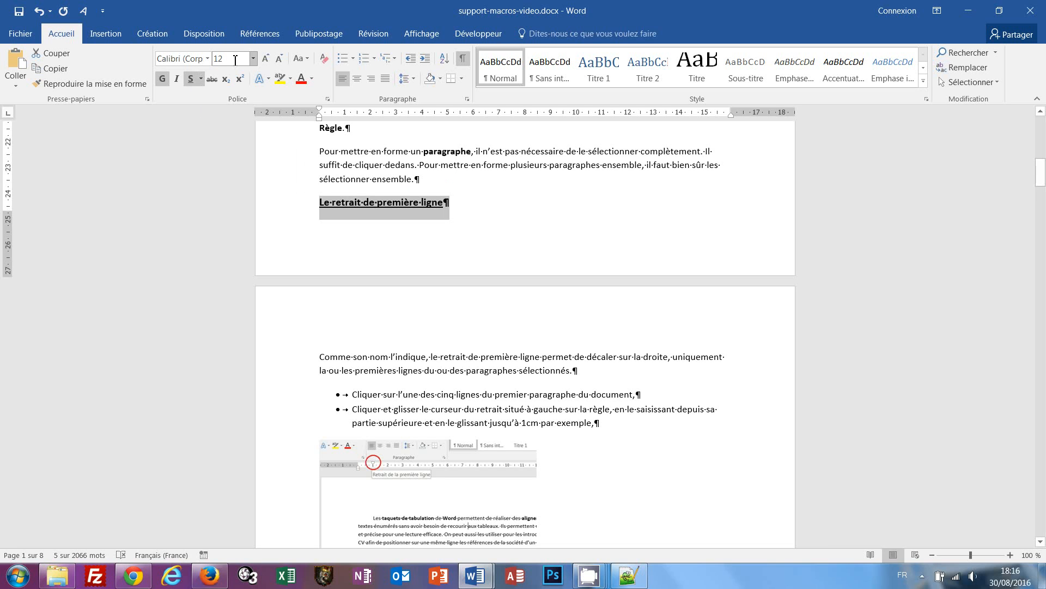
{"action": "left_click", "coordinate": [313, 80]}
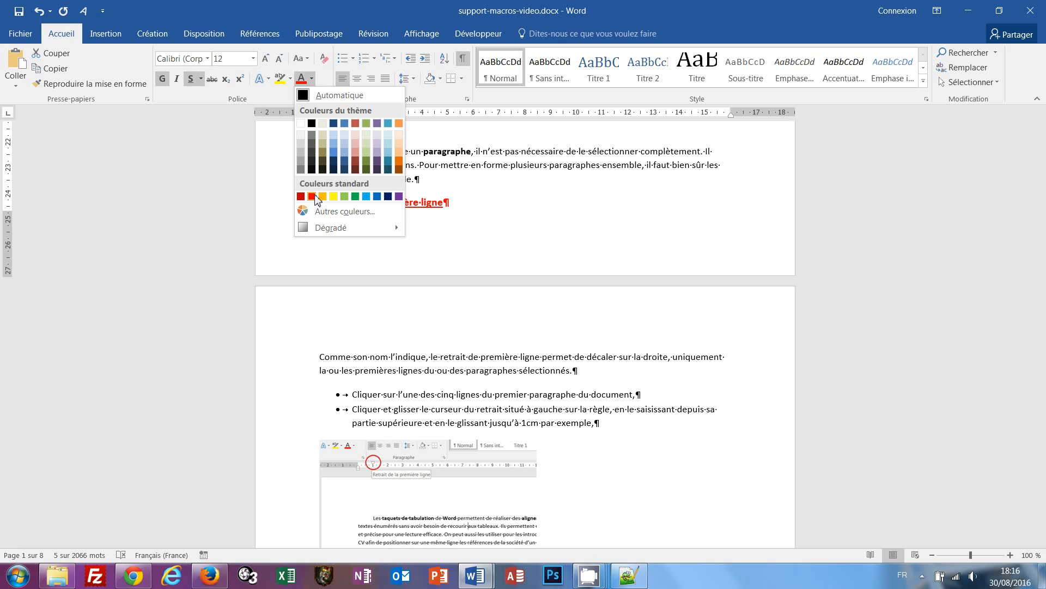
{"action": "left_click", "coordinate": [314, 196]}
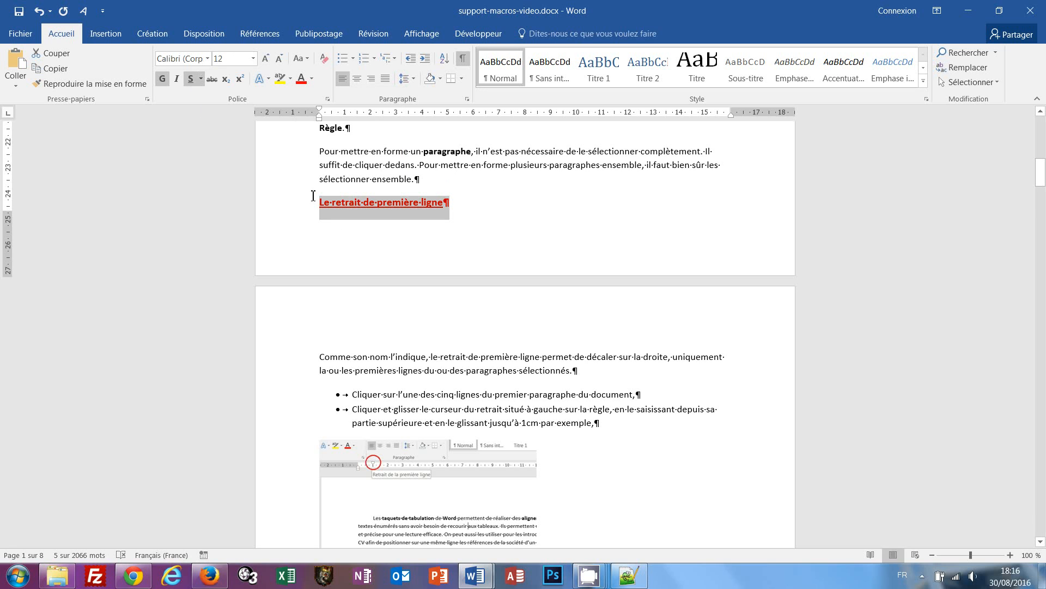
Step: Apply small caps (Petites majuscules) and expanded (Étendu) 1 pt character spacing to the "Le retrait de première ligne" heading
{"action": "left_click", "coordinate": [328, 100]}
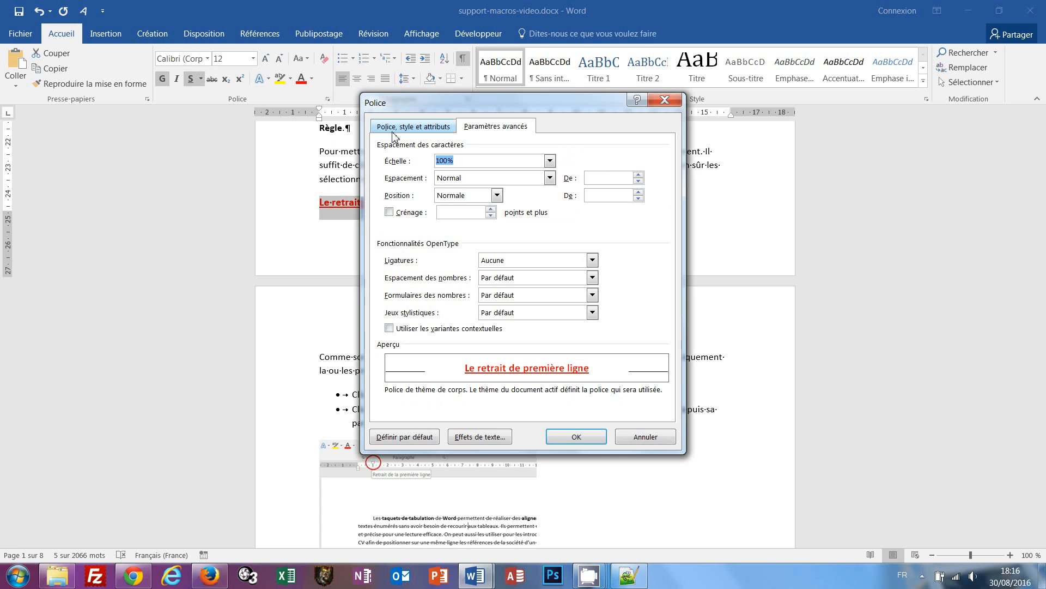
{"action": "left_click", "coordinate": [398, 128]}
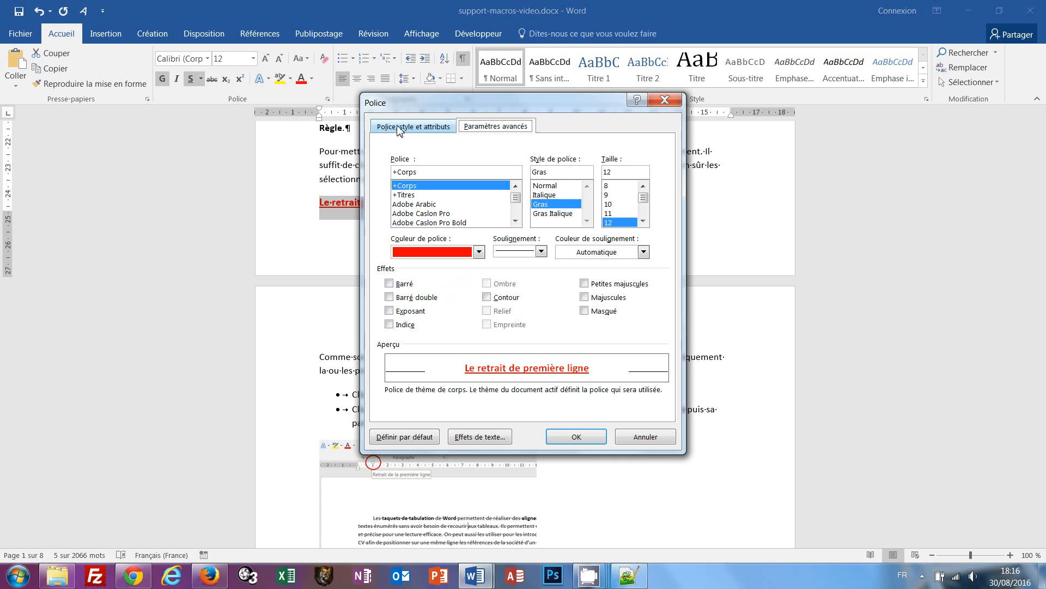
{"action": "left_click", "coordinate": [585, 284]}
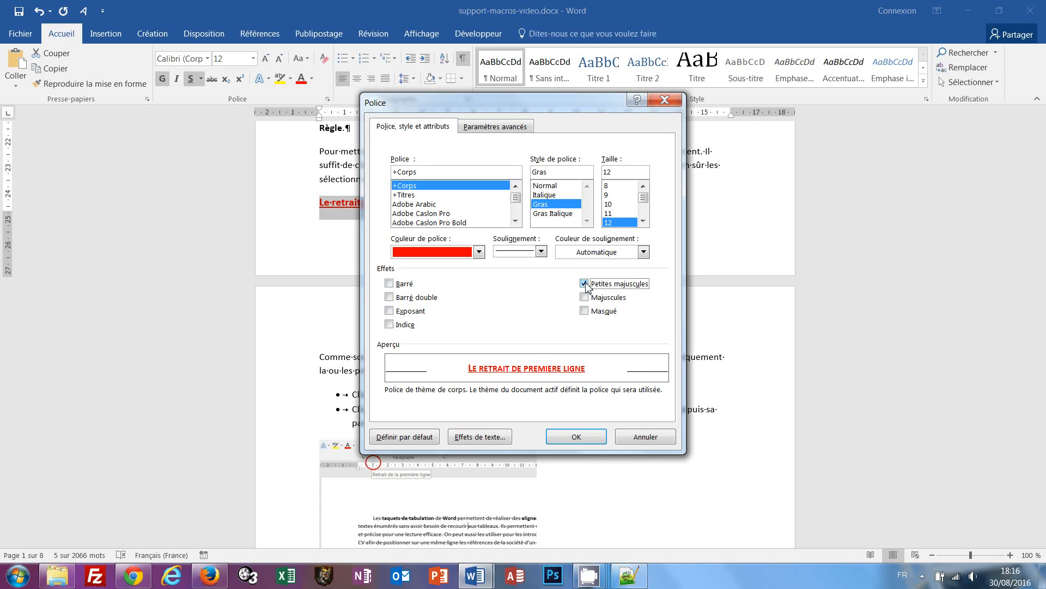
{"action": "left_click", "coordinate": [480, 128]}
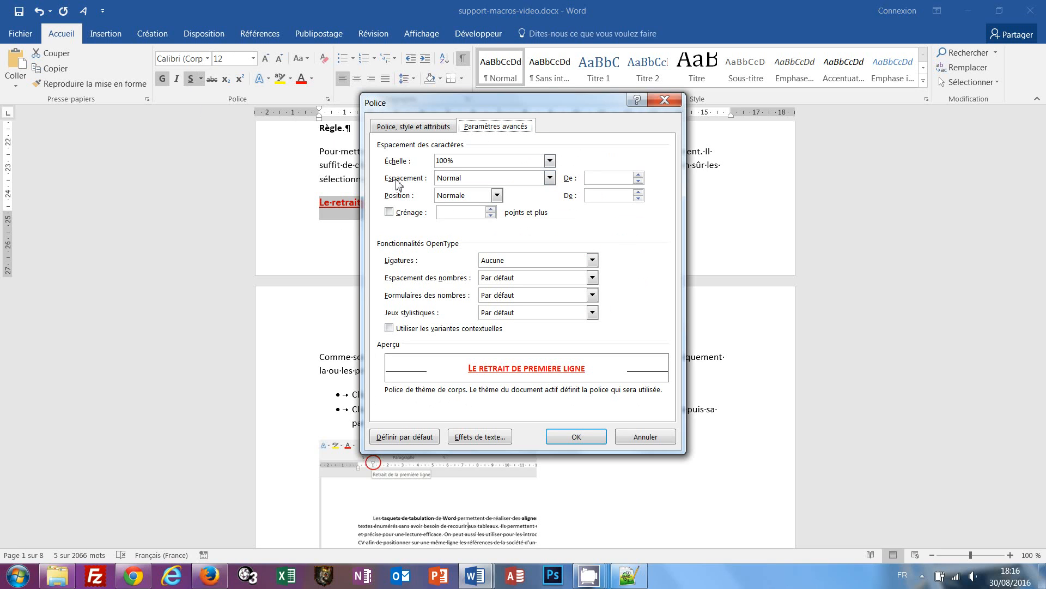
{"action": "left_click", "coordinate": [499, 182]}
{"action": "left_click", "coordinate": [476, 200]}
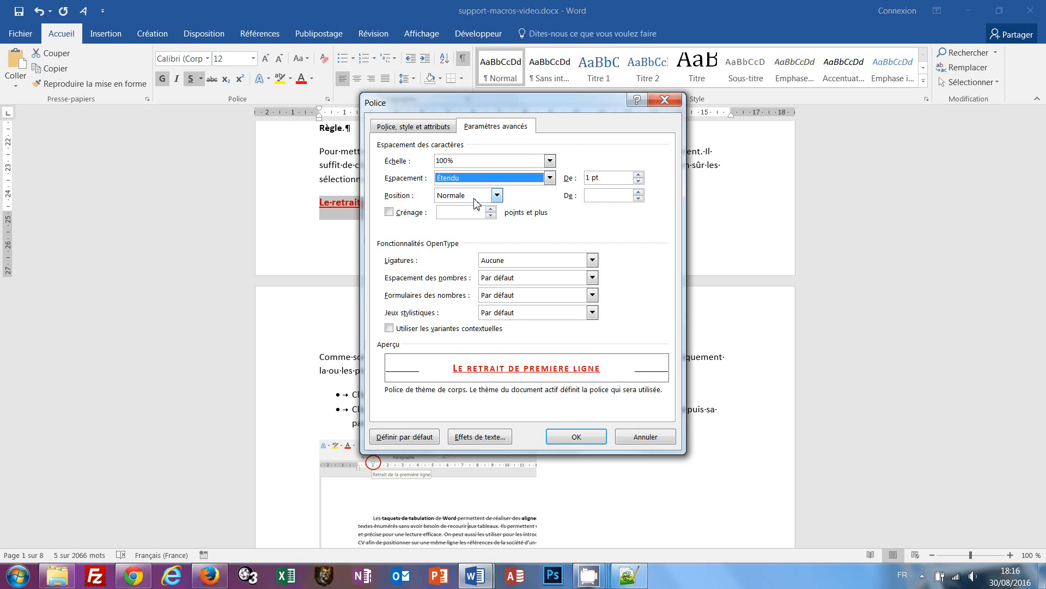
{"action": "left_click", "coordinate": [588, 437]}
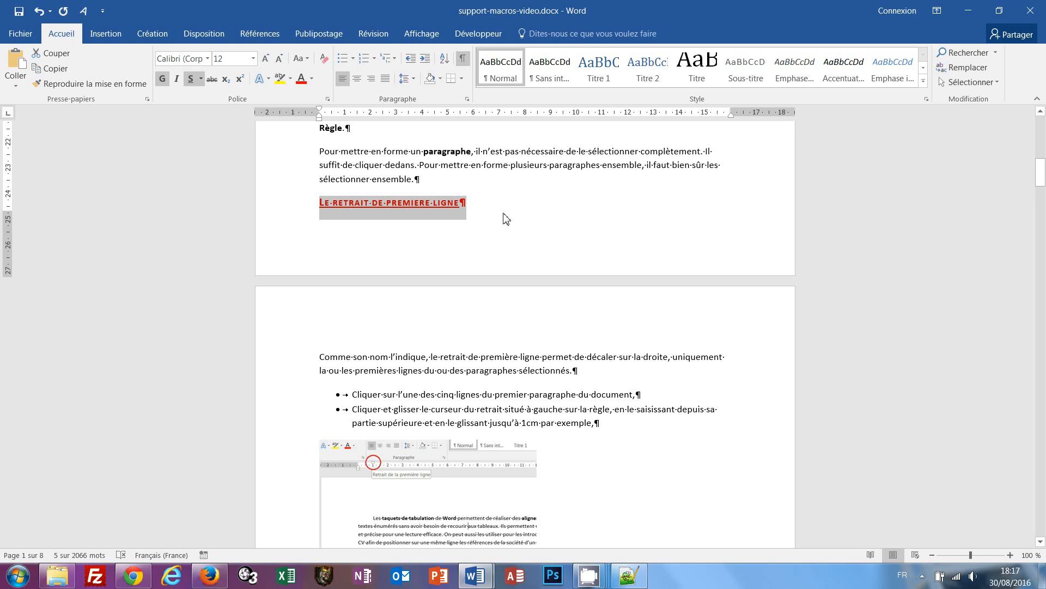
Step: Add a left tab stop at about 15.5 cm to the red heading and insert a tab after its text
{"action": "left_click", "coordinate": [719, 114]}
{"action": "left_click", "coordinate": [716, 161]}
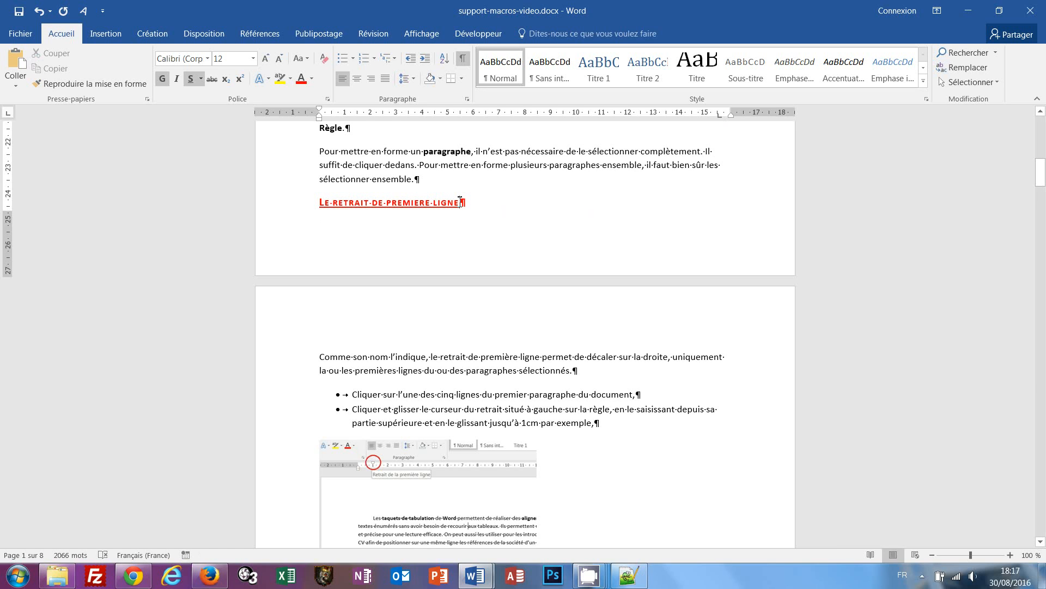
{"action": "key", "text": "Tab"}
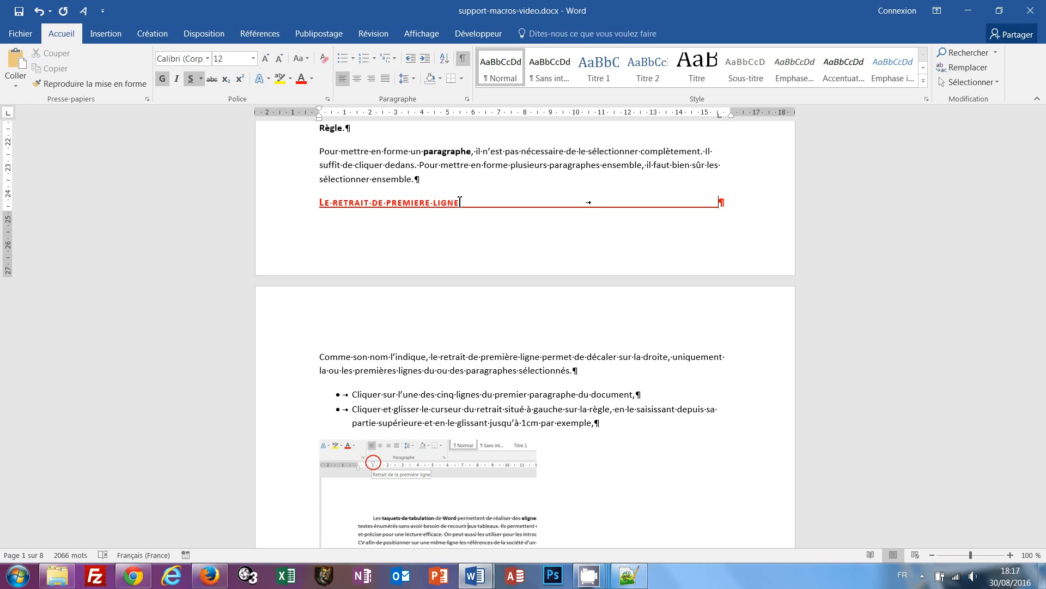
Step: Select the "Le retrait gauche" heading and open the settings for recording a new macro
{"action": "scroll", "coordinate": [461, 206], "scroll_direction": "down", "scroll_amount": 10}
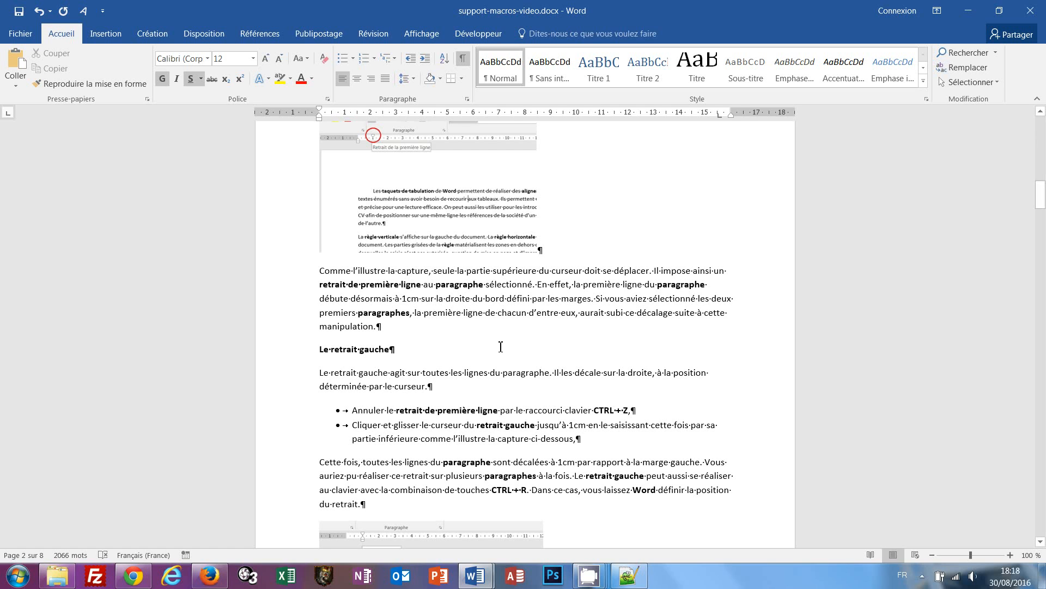
{"action": "left_click", "coordinate": [298, 354]}
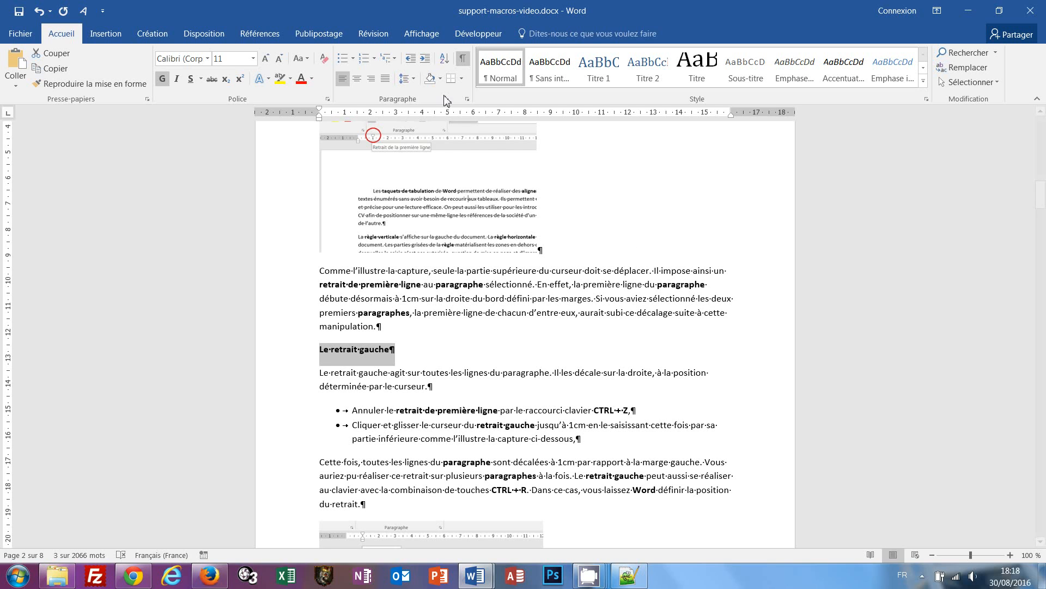
{"action": "left_click", "coordinate": [418, 38]}
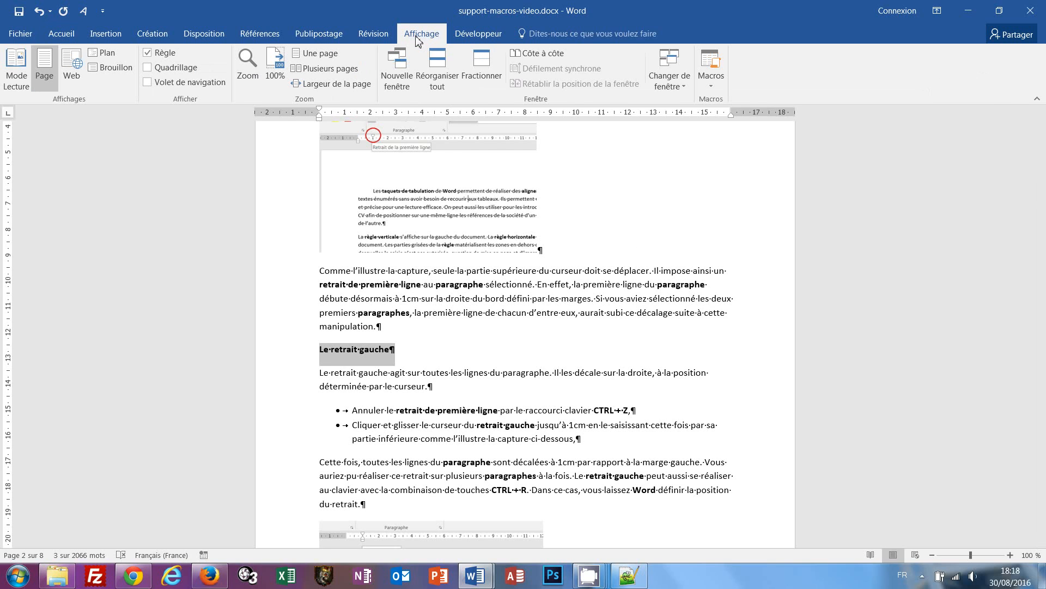
{"action": "left_click", "coordinate": [711, 88]}
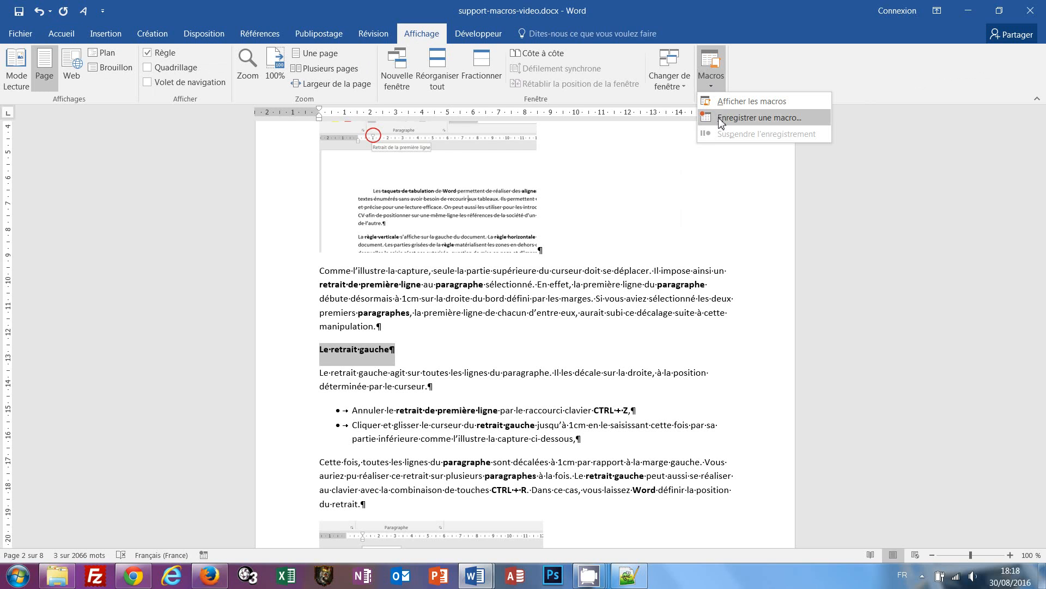
{"action": "left_click", "coordinate": [721, 118]}
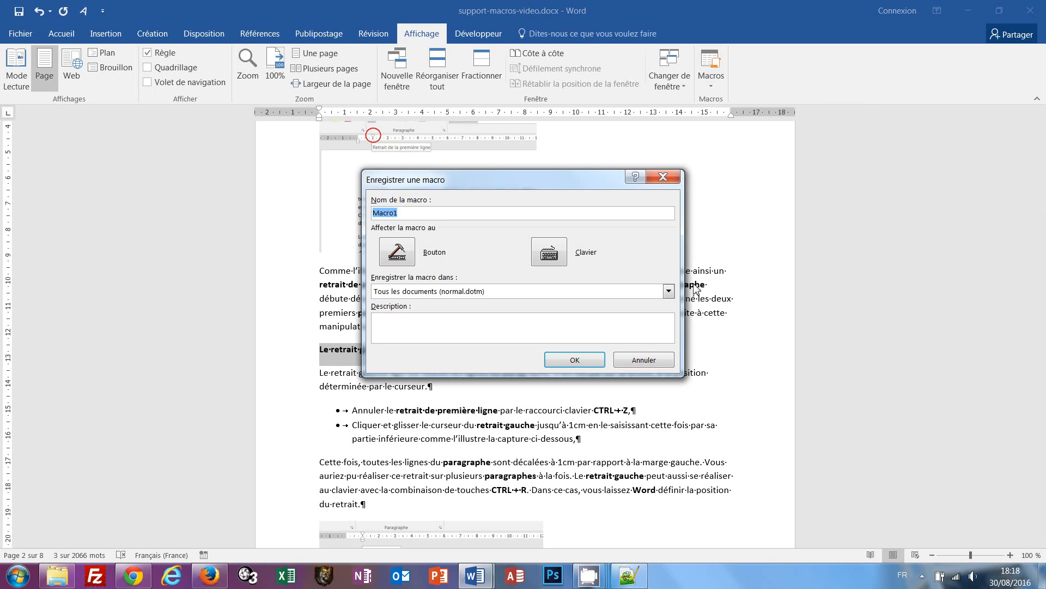
Step: Name the macro reglages_texte, store it in support-macros-video.docx and start recording
{"action": "type", "text": "reg"}
{"action": "type", "text": "leges"}
{"action": "key", "text": "BackSpace"}
{"action": "key", "text": "BackSpace"}
{"action": "key", "text": "BackSpace"}
{"action": "type", "text": "ages"}
{"action": "type", "text": "xte"}
{"action": "left_click", "coordinate": [450, 297]}
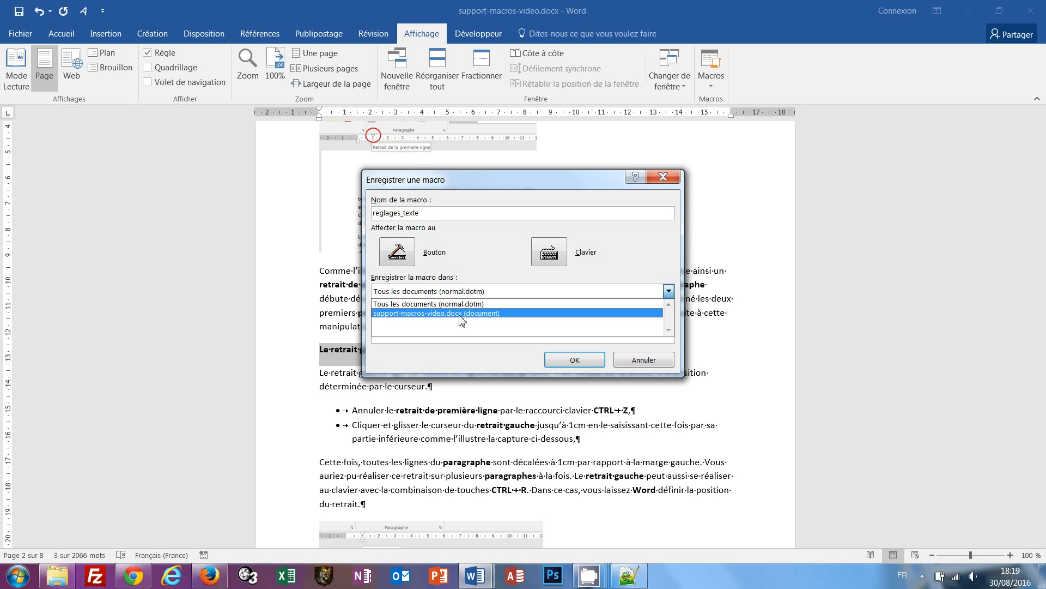
{"action": "left_click", "coordinate": [459, 314]}
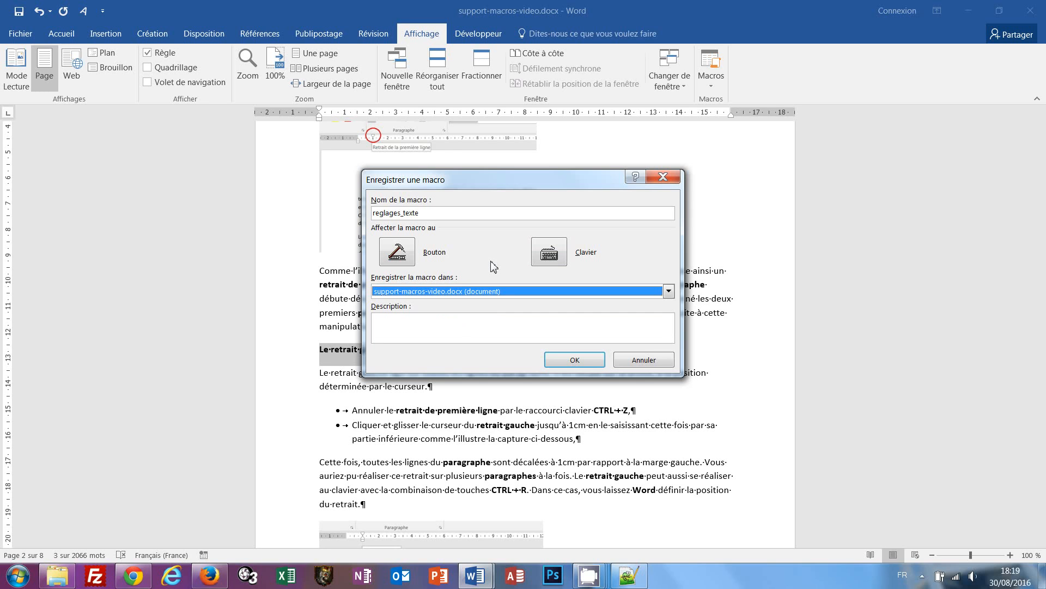
{"action": "left_click", "coordinate": [575, 360]}
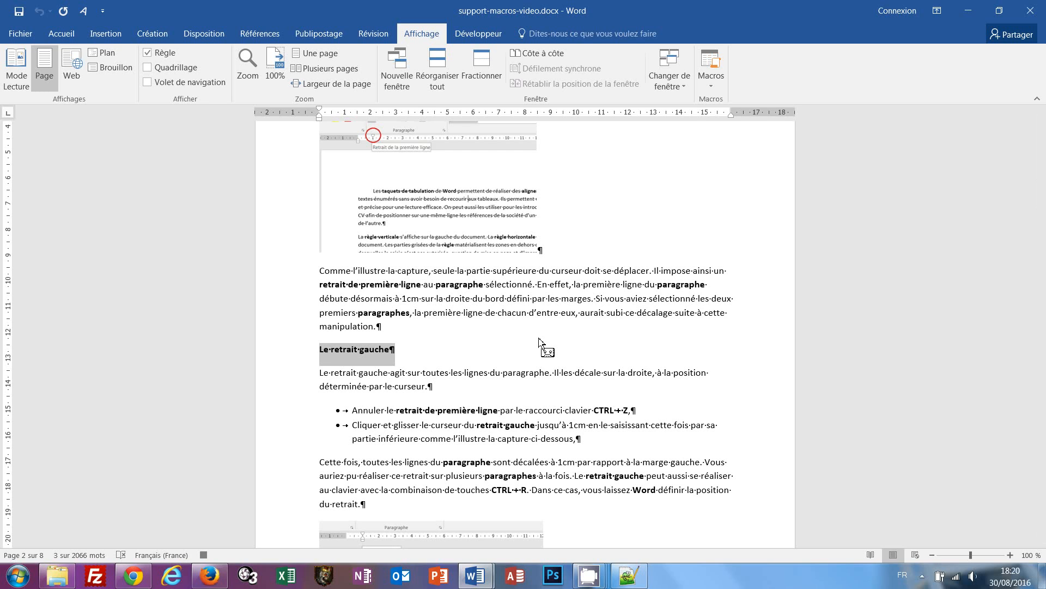
Step: Set the "Le retrait gauche" heading to font size 12, underline it and colour it standard red
{"action": "left_click", "coordinate": [62, 35]}
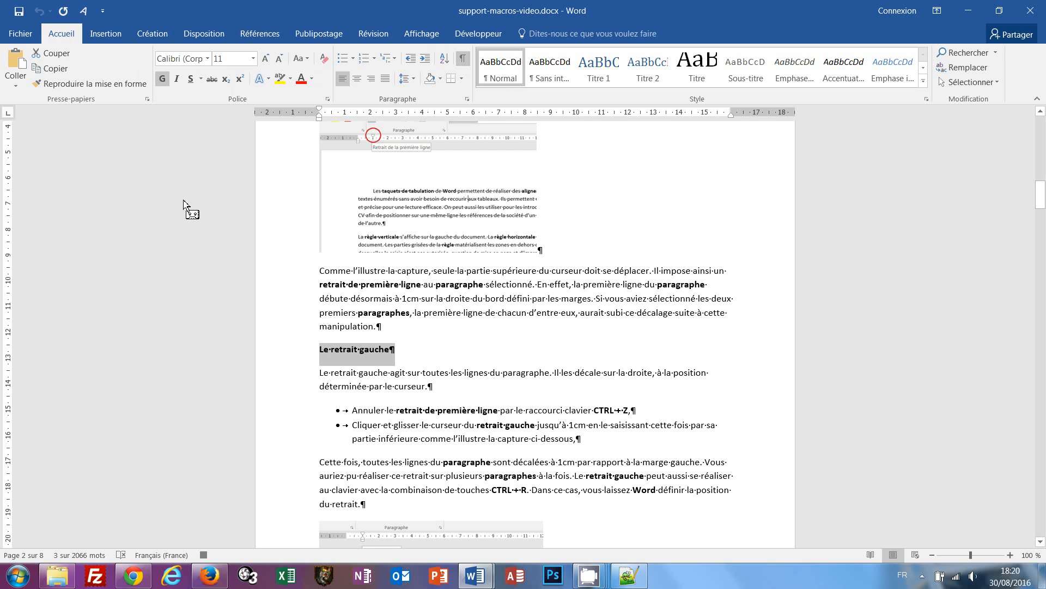
{"action": "left_click", "coordinate": [227, 58]}
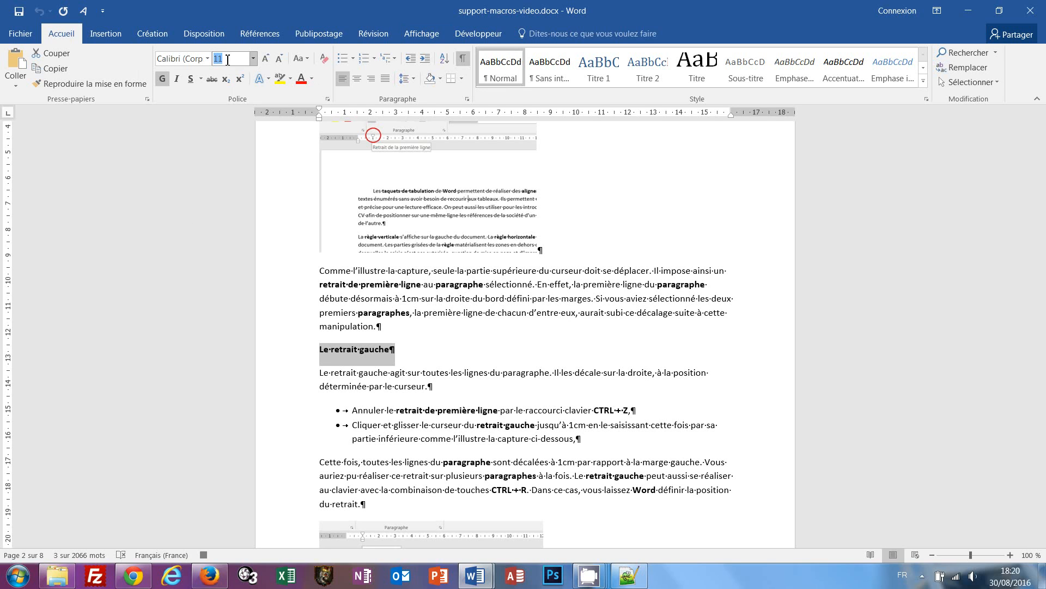
{"action": "type", "text": "12"}
{"action": "key", "text": "Return"}
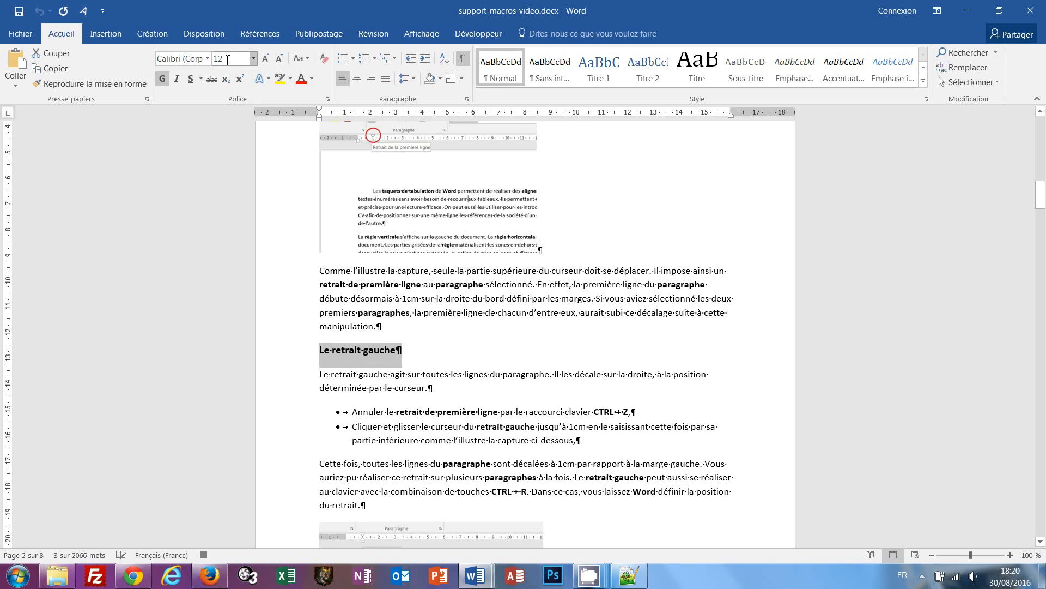
{"action": "left_click", "coordinate": [191, 79]}
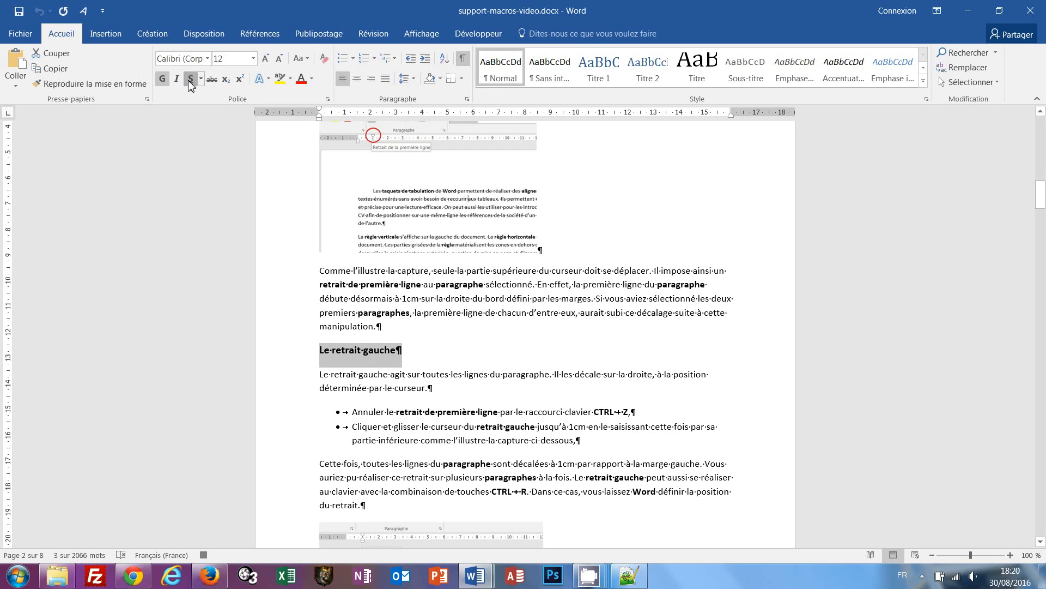
{"action": "left_click", "coordinate": [311, 78]}
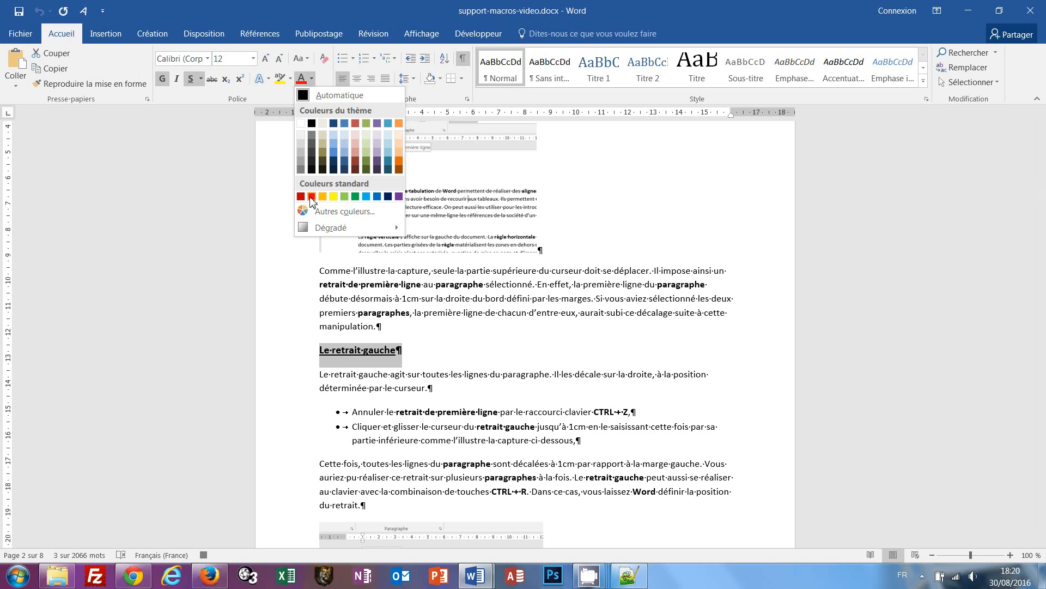
{"action": "left_click", "coordinate": [312, 196]}
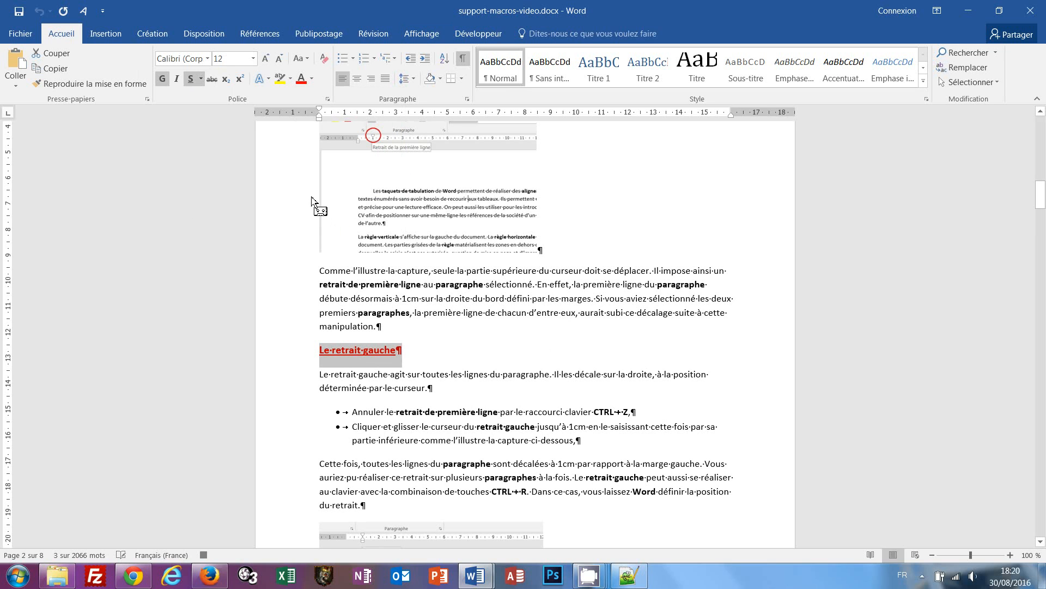
Step: Apply small caps (Petites majuscules) and expanded (Étendu) 1 pt character spacing to the "Le retrait gauche" heading, then deselect it
{"action": "left_click", "coordinate": [327, 100]}
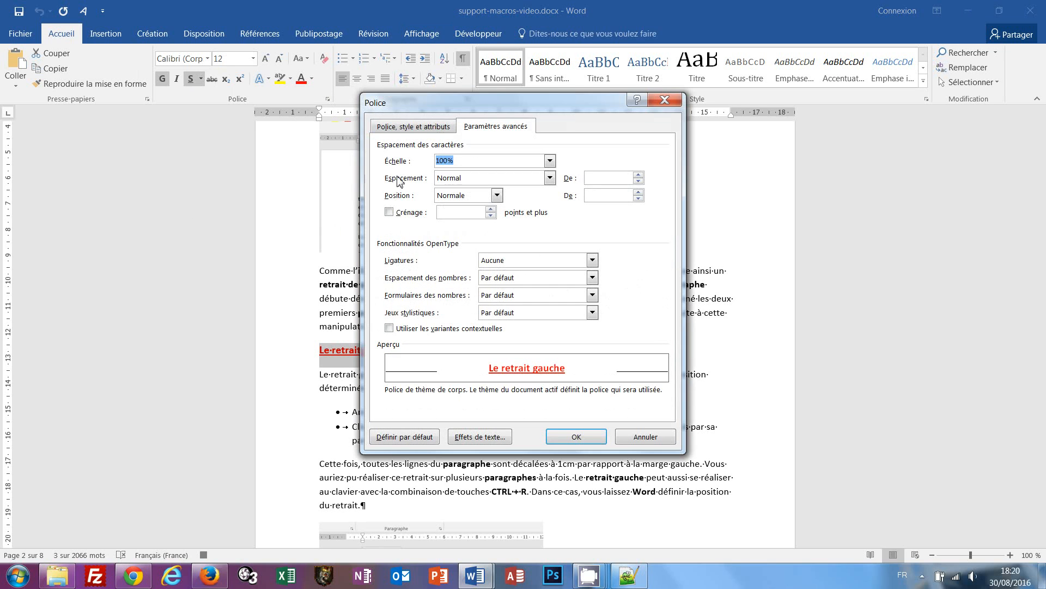
{"action": "left_click", "coordinate": [416, 127]}
{"action": "left_click", "coordinate": [584, 284]}
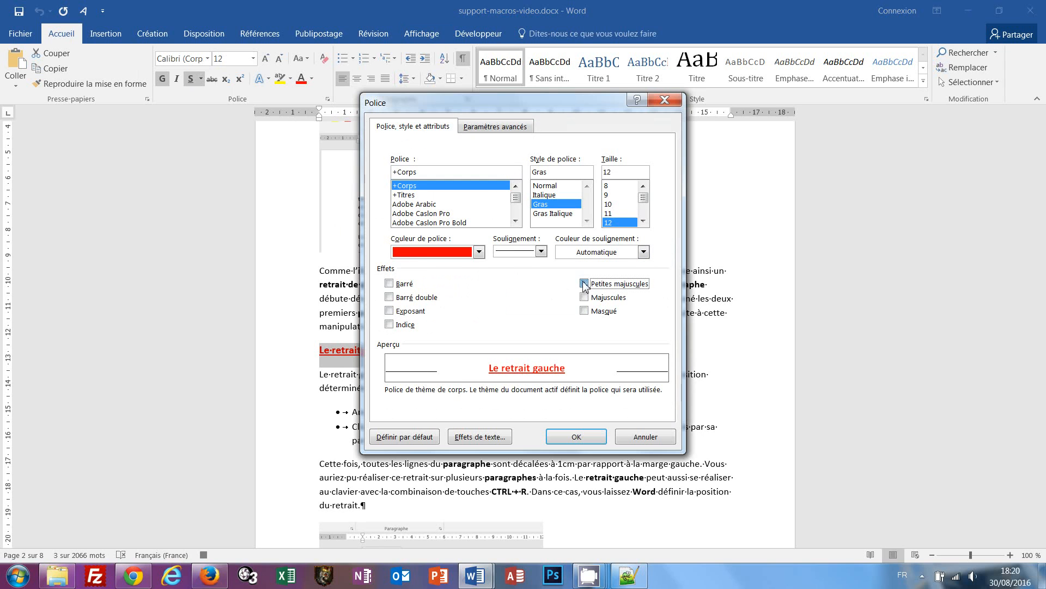
{"action": "left_click", "coordinate": [474, 127]}
{"action": "left_click", "coordinate": [533, 178]}
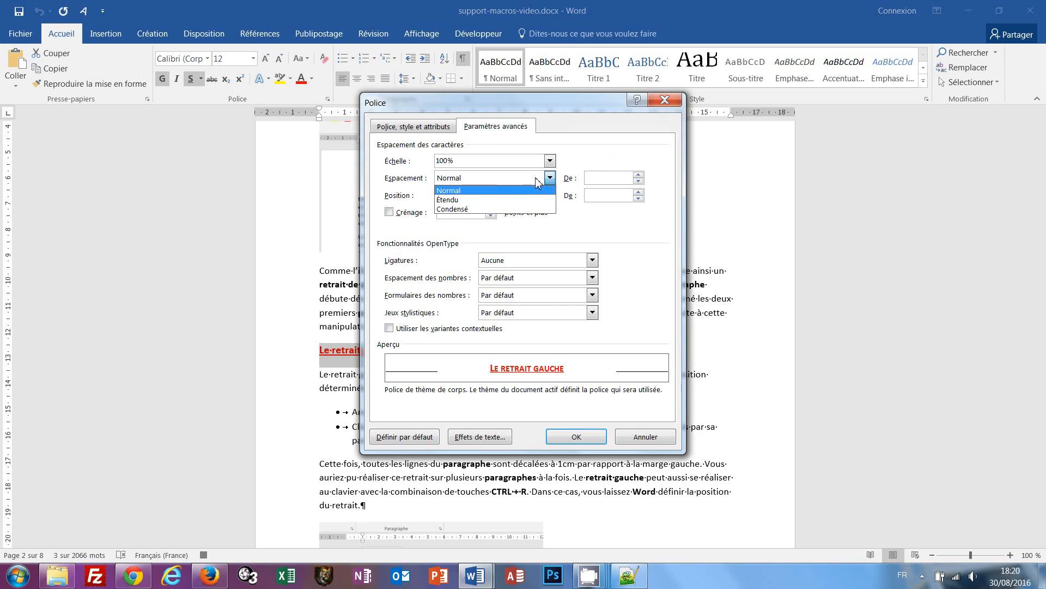
{"action": "left_click", "coordinate": [524, 197]}
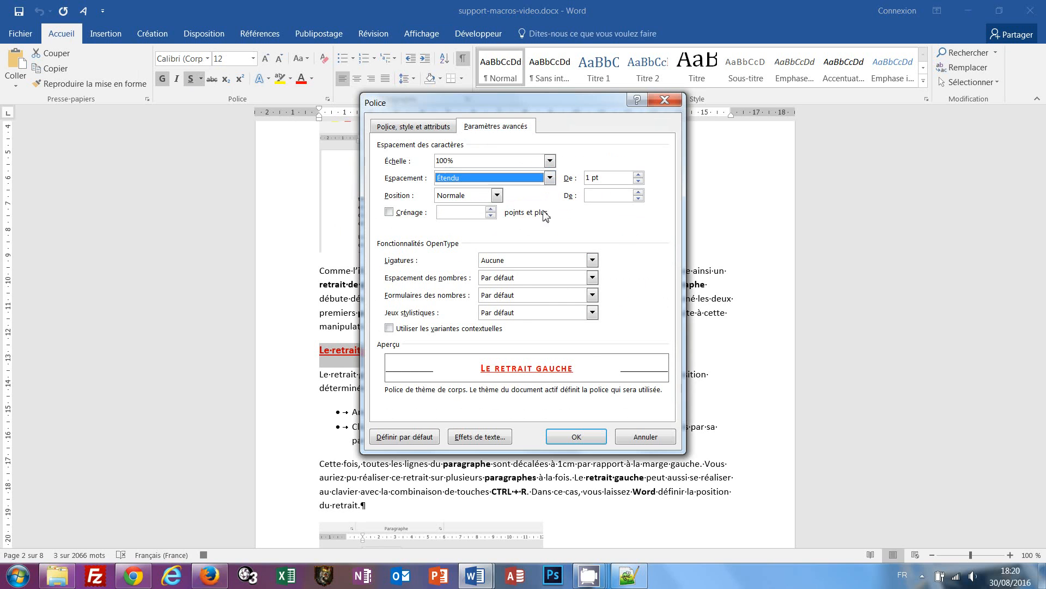
{"action": "left_click", "coordinate": [577, 436]}
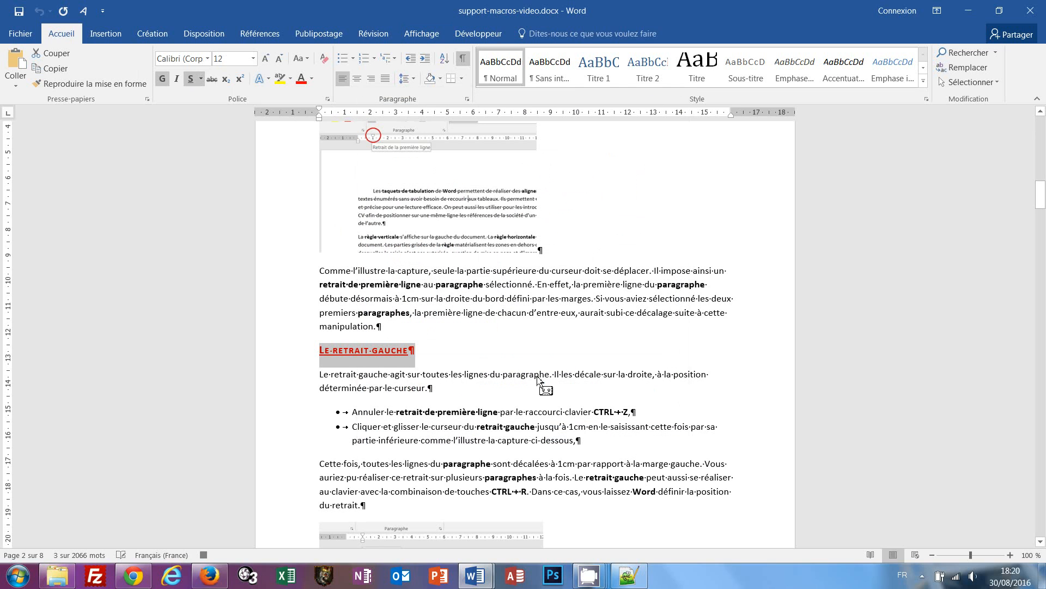
{"action": "left_click", "coordinate": [482, 345]}
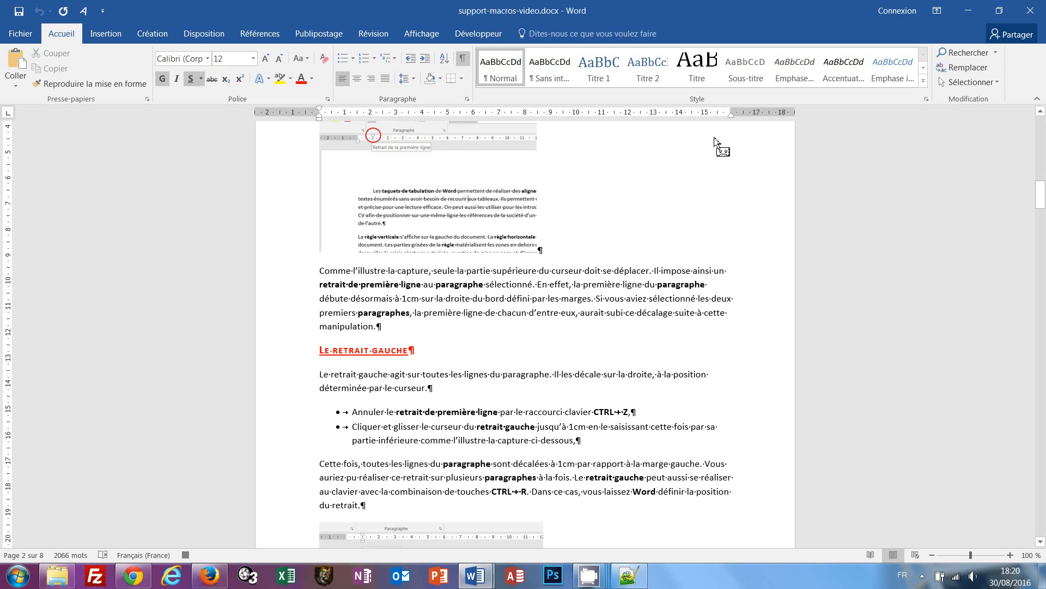
Step: Add a left tab stop at 15.5 cm, insert a tab after the "Le retrait gauche" heading and stop recording the macro
{"action": "left_click", "coordinate": [717, 114]}
{"action": "key", "text": "Tab"}
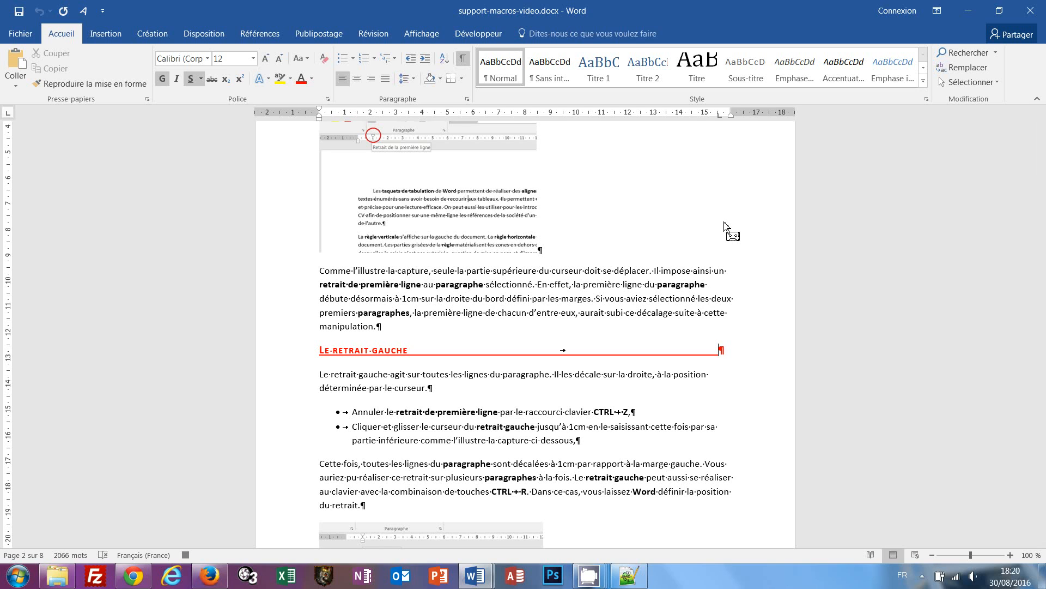
{"action": "left_click", "coordinate": [426, 36]}
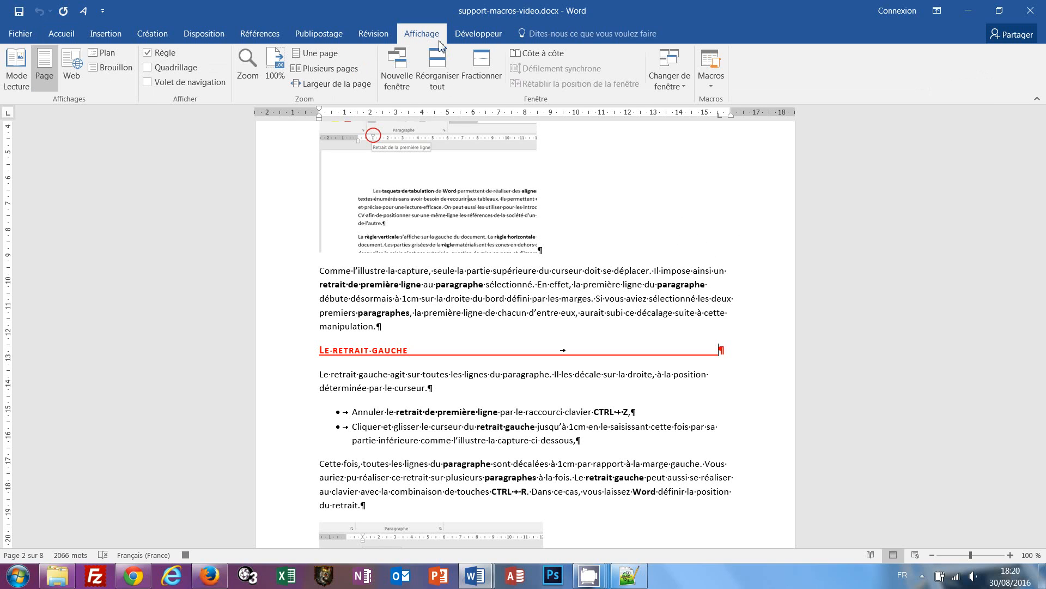
{"action": "left_click", "coordinate": [711, 88]}
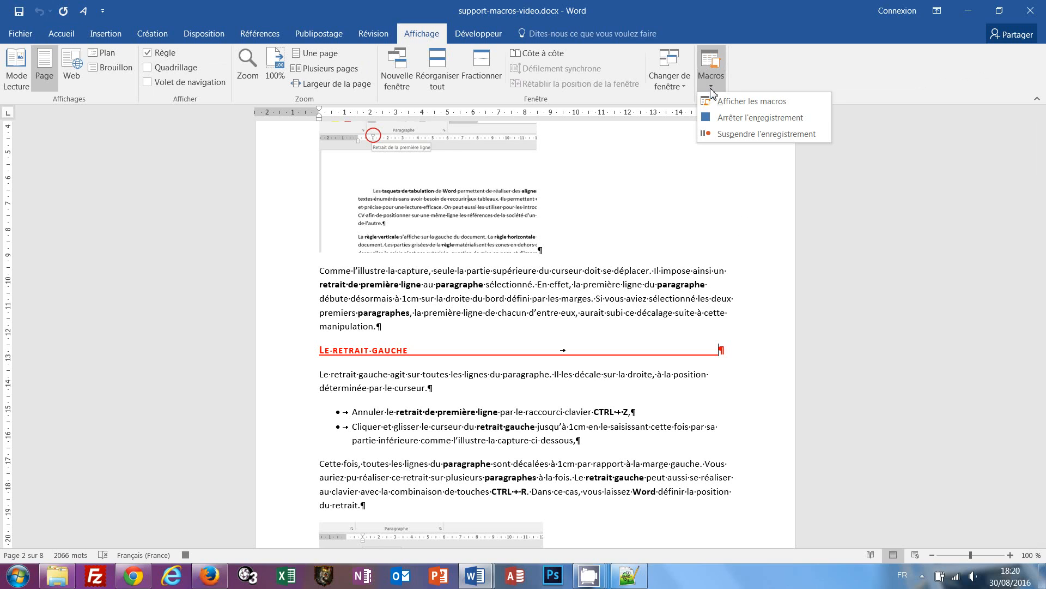
{"action": "left_click", "coordinate": [730, 119]}
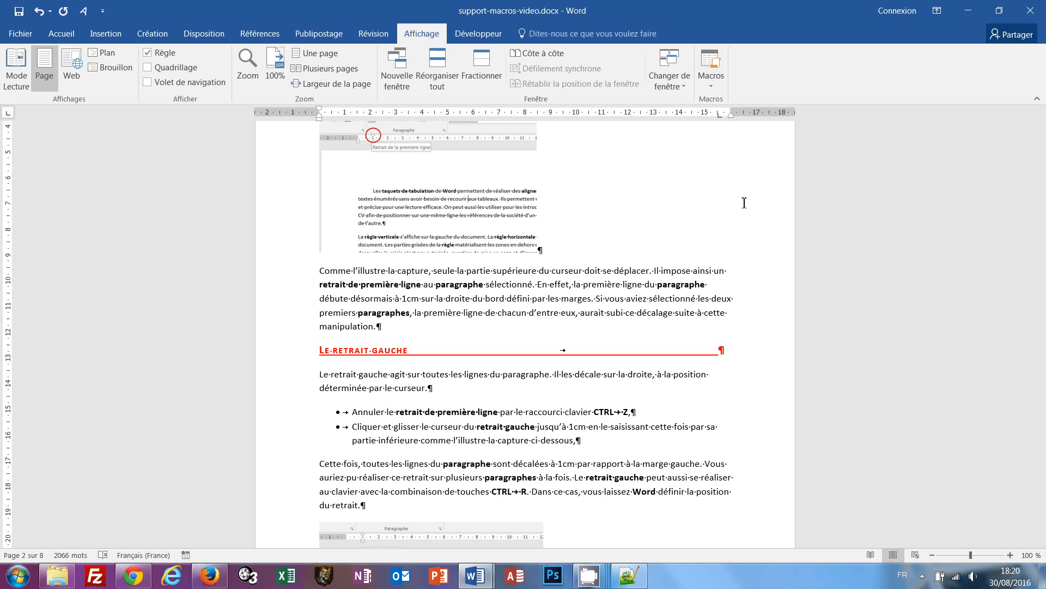
Step: Add the Project.NewMacros.reglages_texte macro to the Quick Access Toolbar customisation for all documents
{"action": "scroll", "coordinate": [593, 254], "scroll_direction": "down", "scroll_amount": 5}
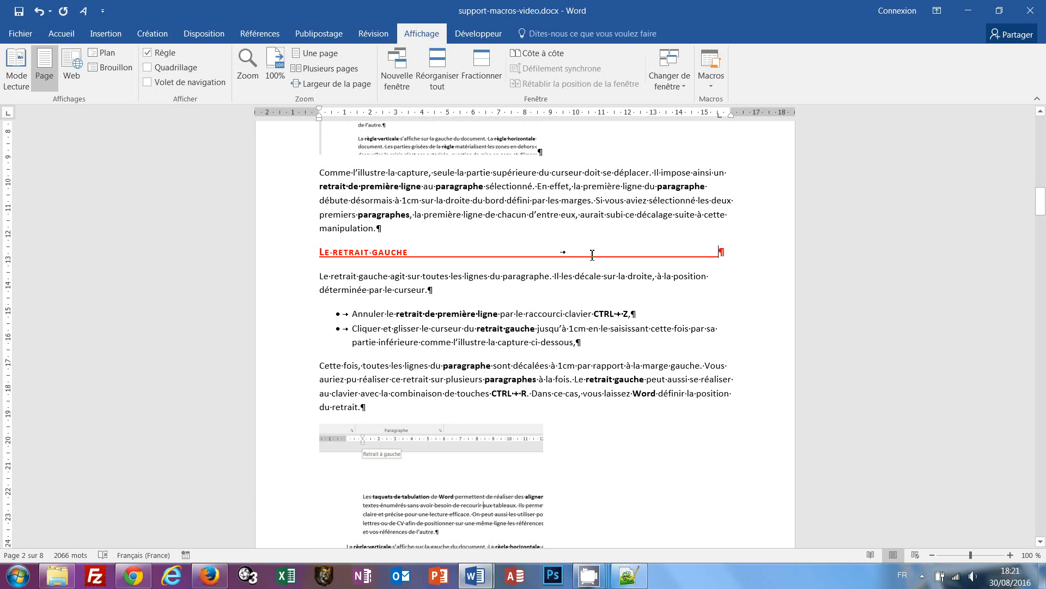
{"action": "scroll", "coordinate": [593, 255], "scroll_direction": "down", "scroll_amount": 7}
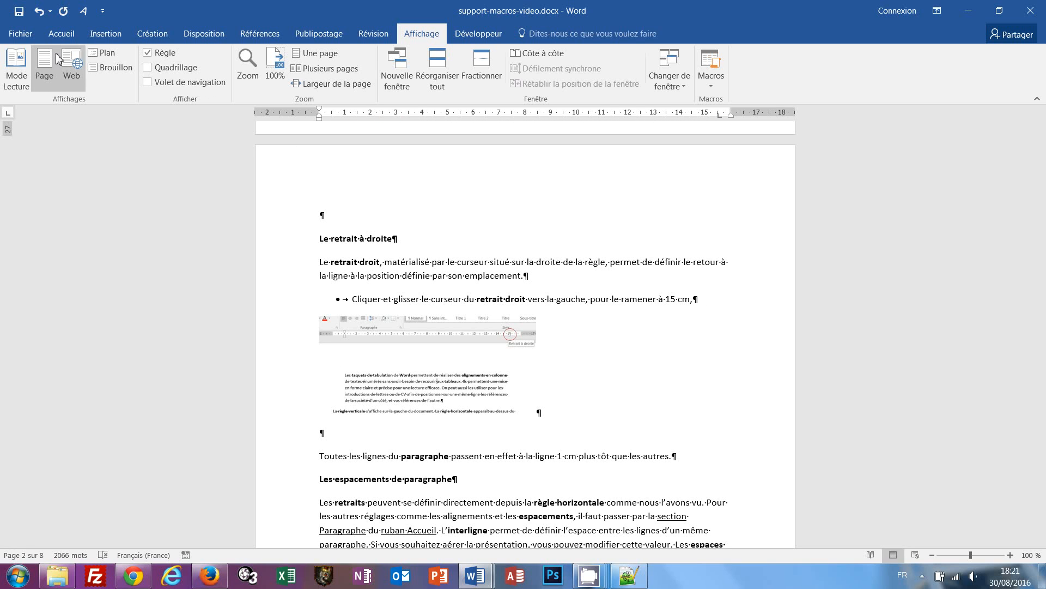
{"action": "left_click", "coordinate": [19, 36]}
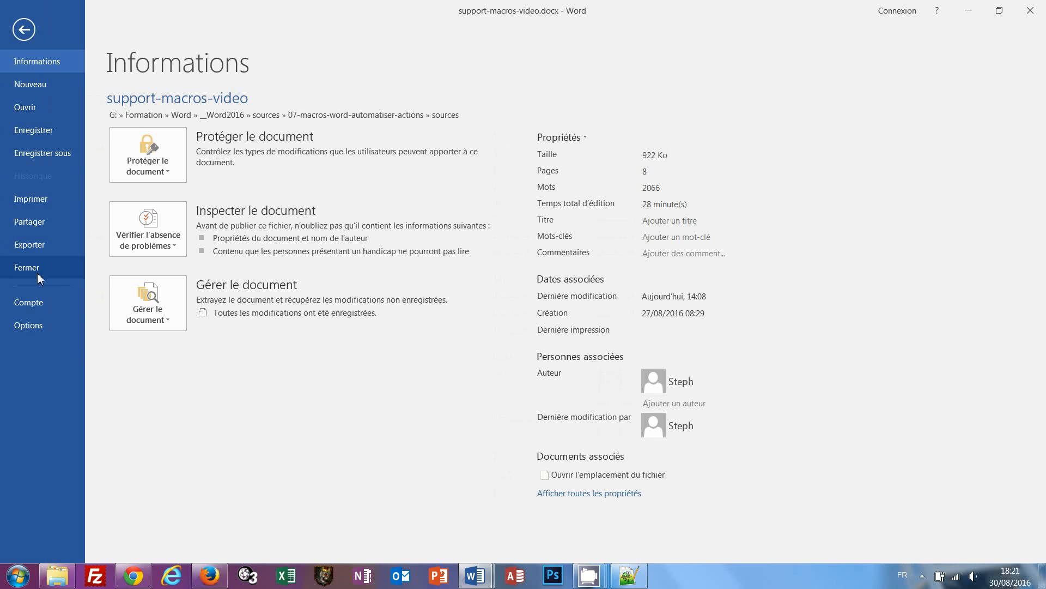
{"action": "left_click", "coordinate": [30, 326]}
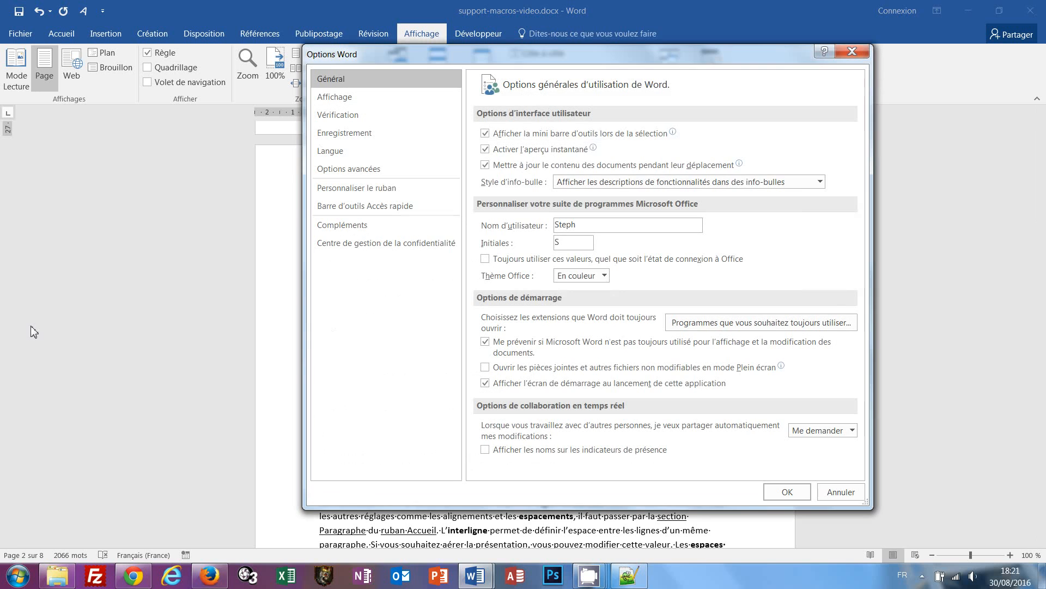
{"action": "left_click_drag", "start_coordinate": [580, 60], "coordinate": [550, 62]}
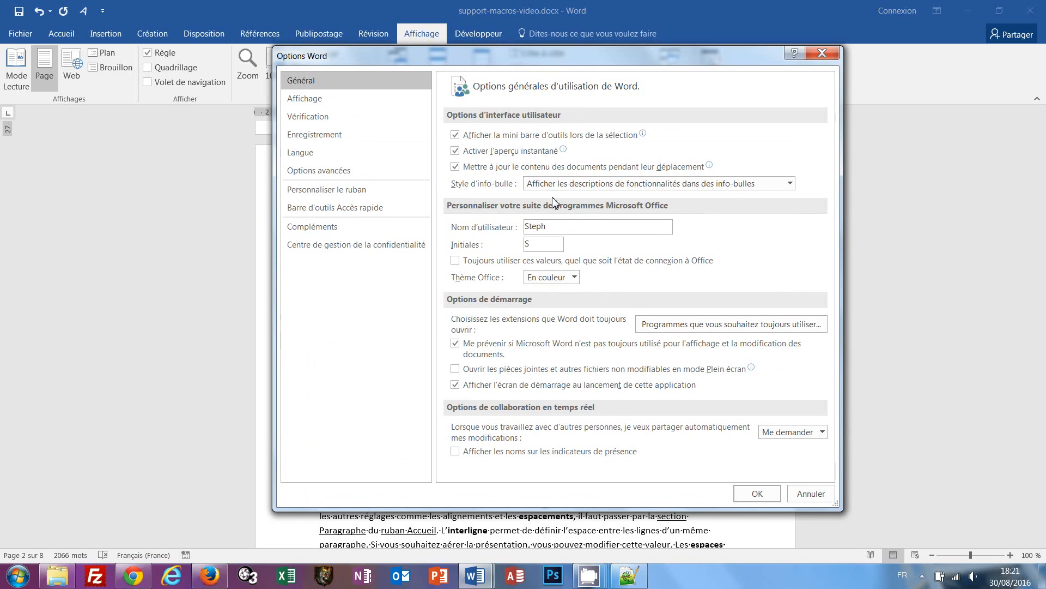
{"action": "left_click", "coordinate": [331, 209]}
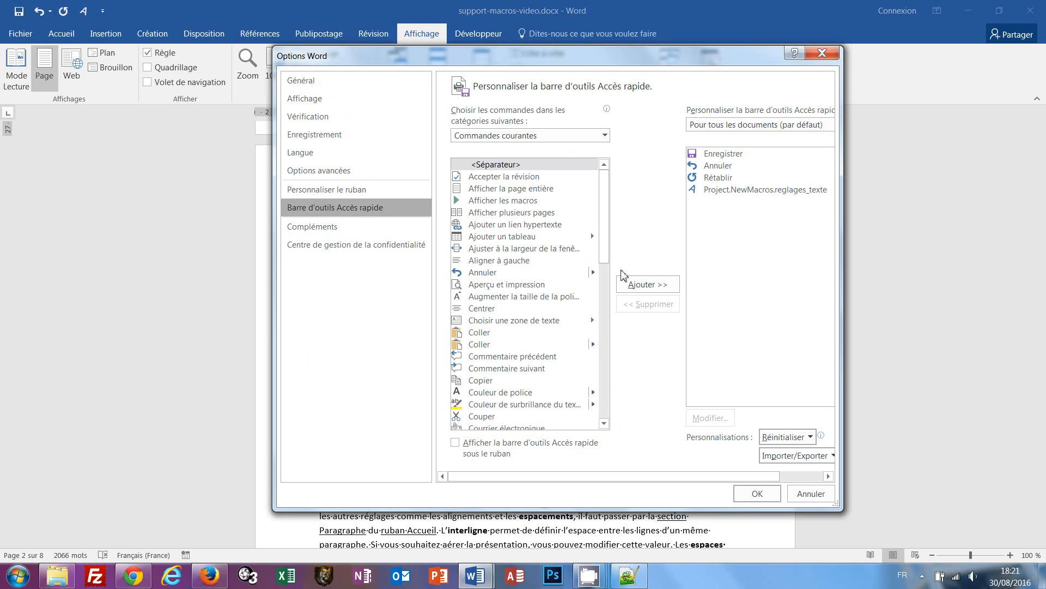
{"action": "left_click", "coordinate": [603, 136]}
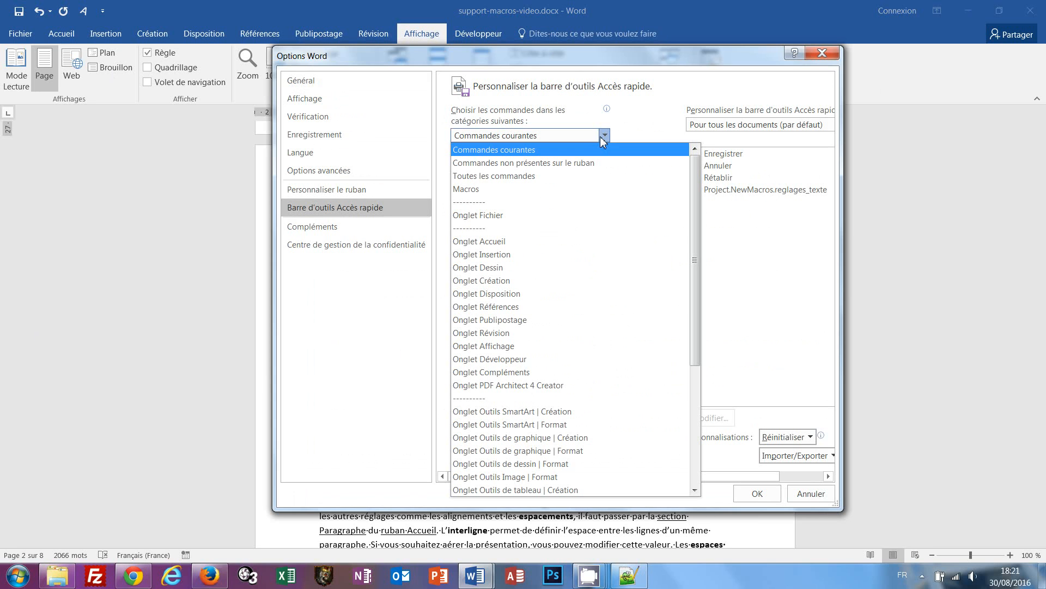
{"action": "left_click", "coordinate": [468, 189]}
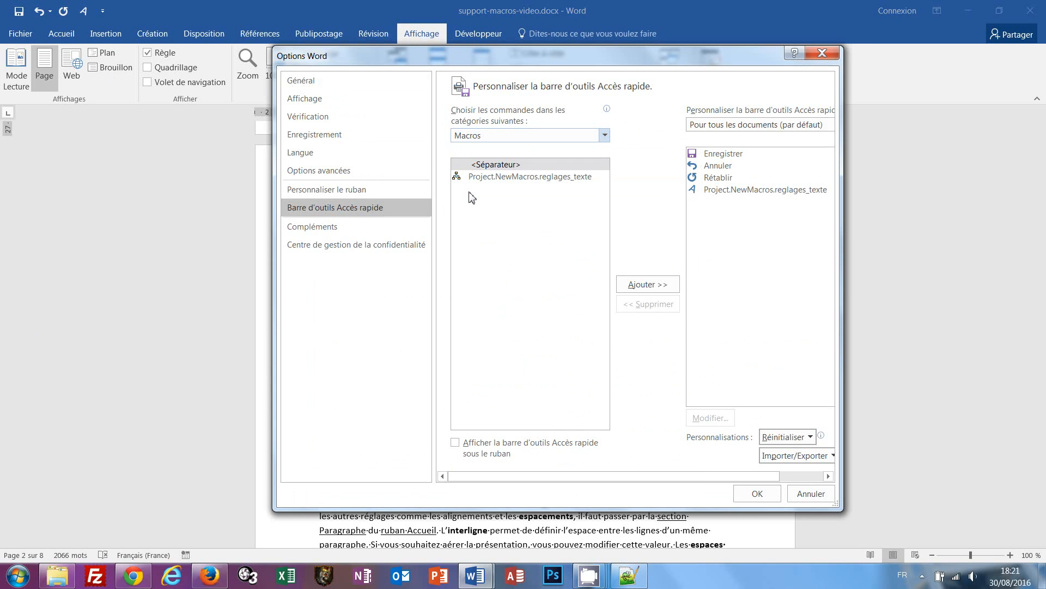
{"action": "left_click", "coordinate": [549, 178]}
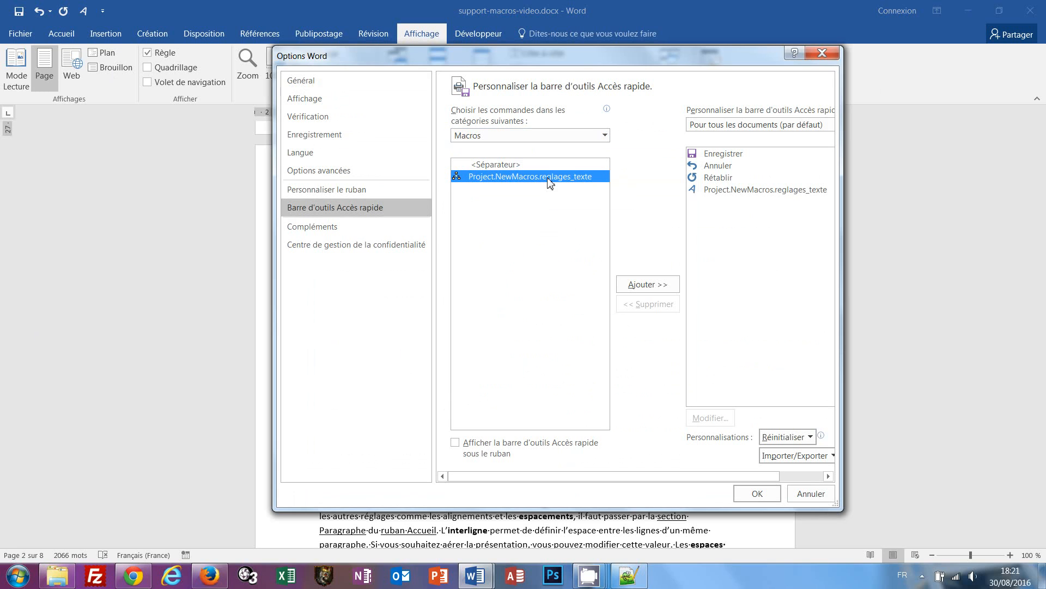
{"action": "left_click", "coordinate": [645, 284]}
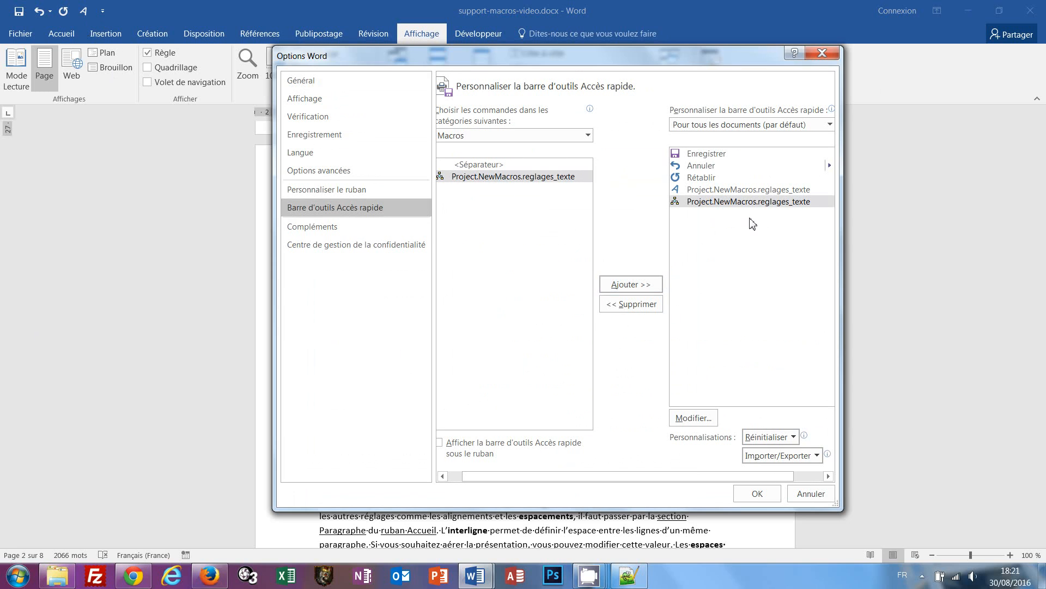
Step: Give the newly added reglages_texte shortcut the orange shield symbol and apply the Quick Access customisation
{"action": "left_click", "coordinate": [694, 418]}
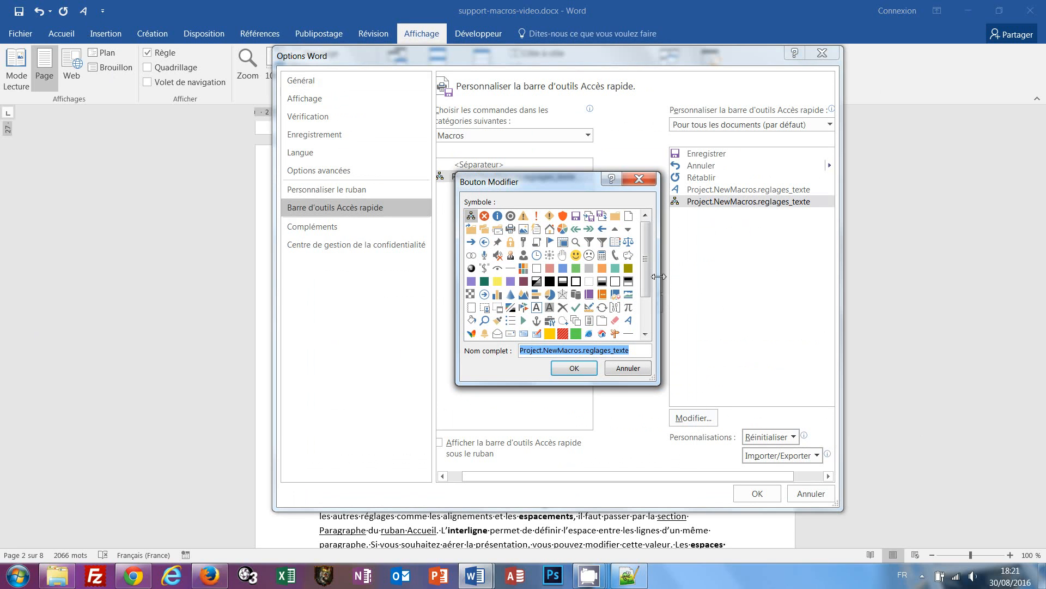
{"action": "left_click", "coordinate": [563, 217]}
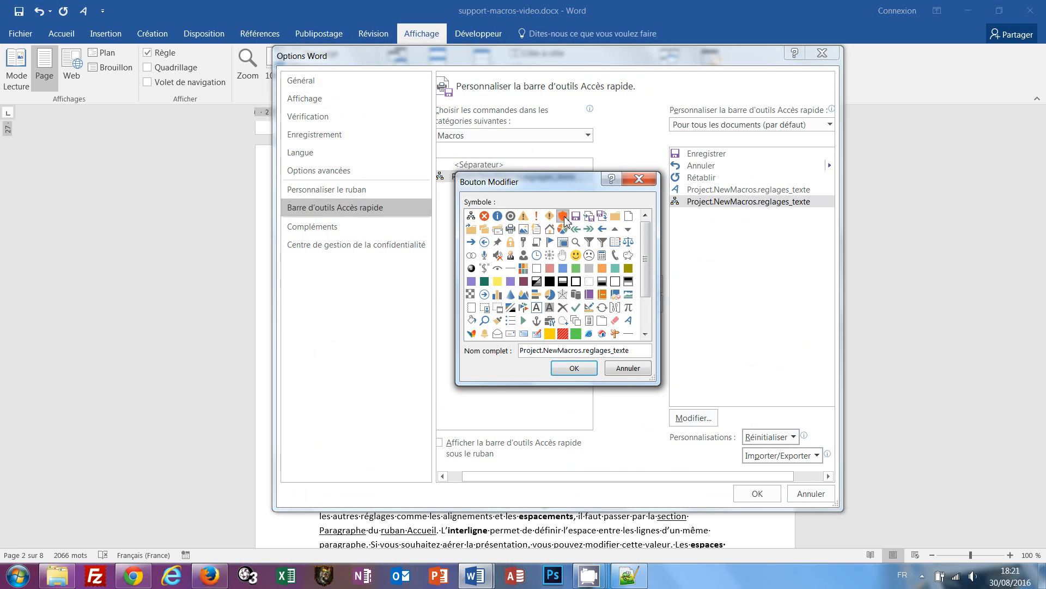
{"action": "left_click", "coordinate": [581, 369]}
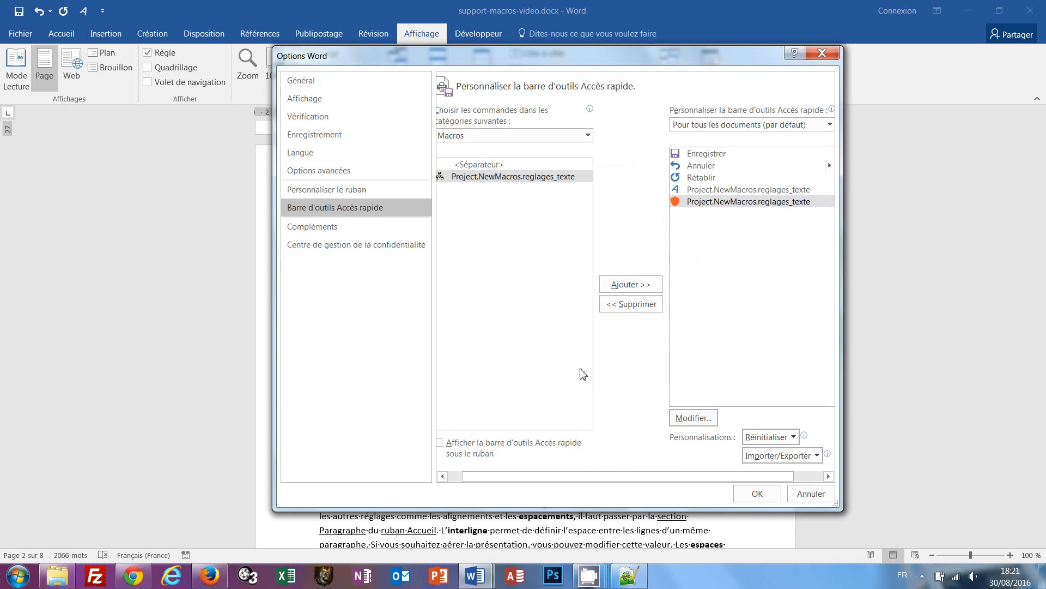
{"action": "left_click", "coordinate": [751, 493]}
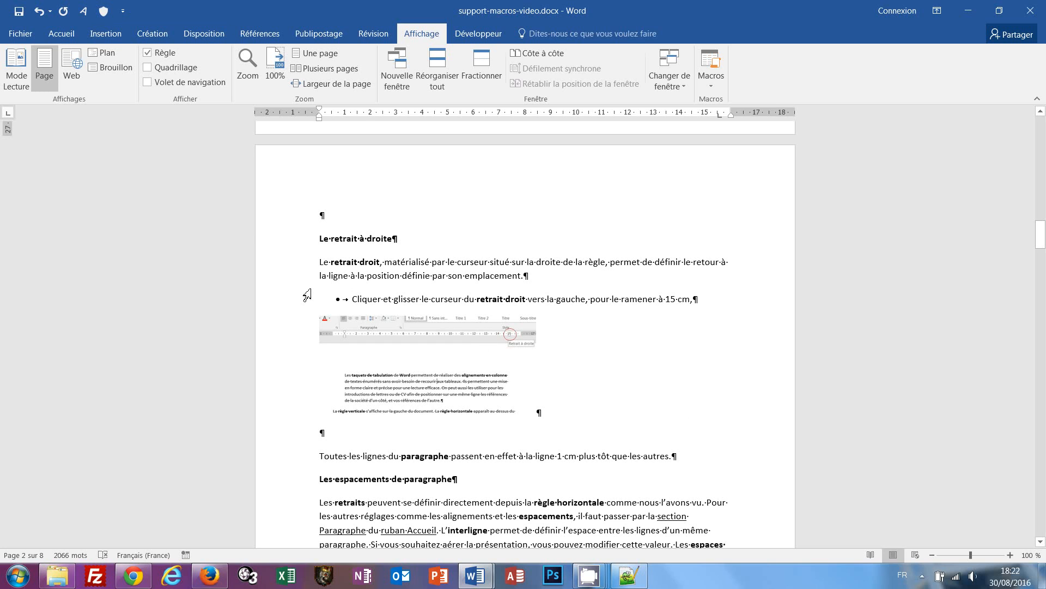
Step: Run the reglages_texte macro on the "Le retrait à droite" and "Les espacements de paragraphe" headings
{"action": "left_click", "coordinate": [277, 244]}
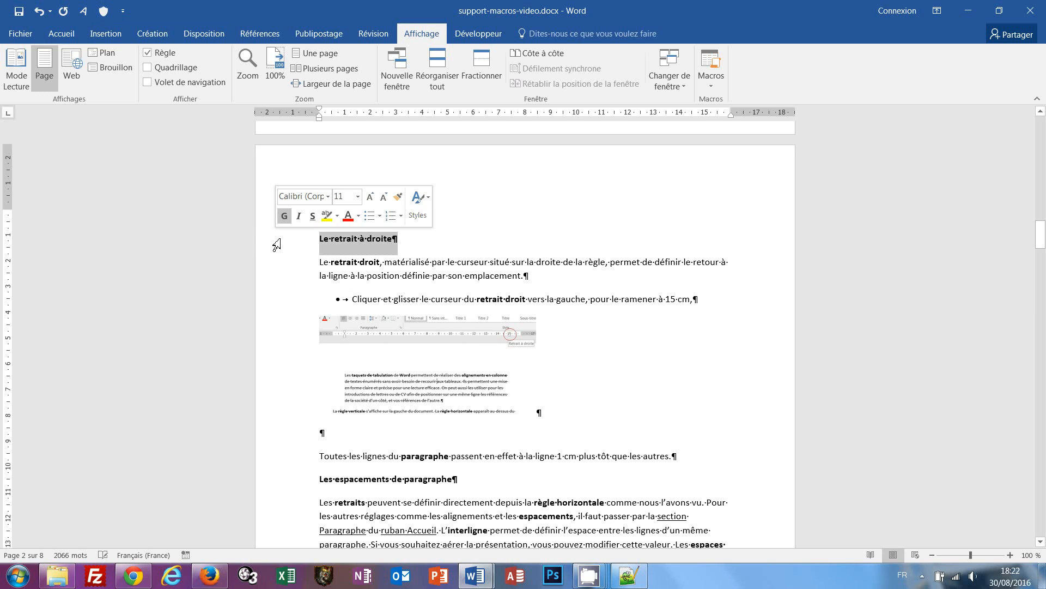
{"action": "left_click", "coordinate": [103, 11]}
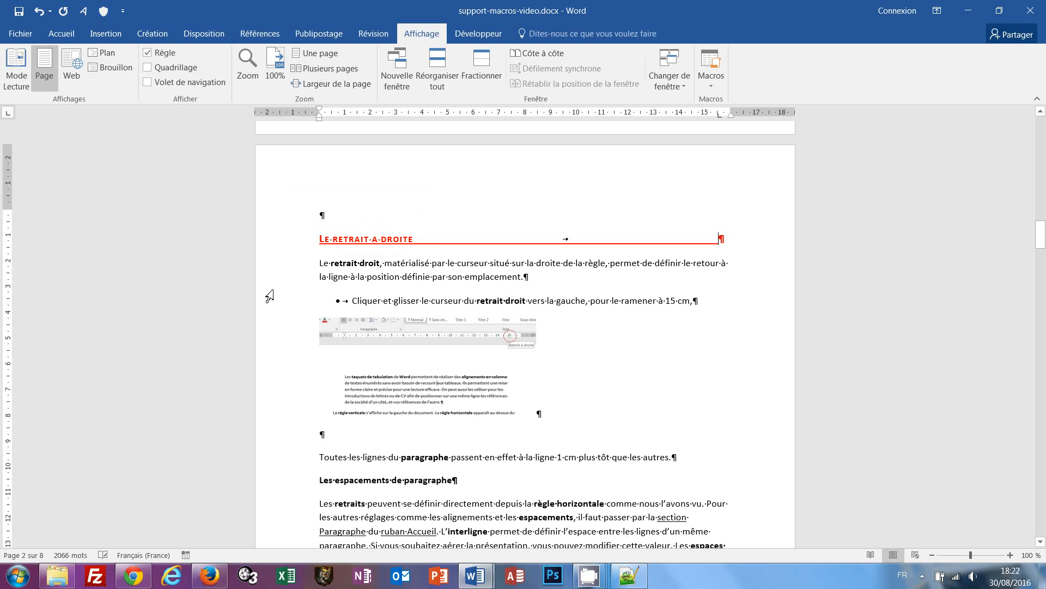
{"action": "left_click", "coordinate": [301, 486]}
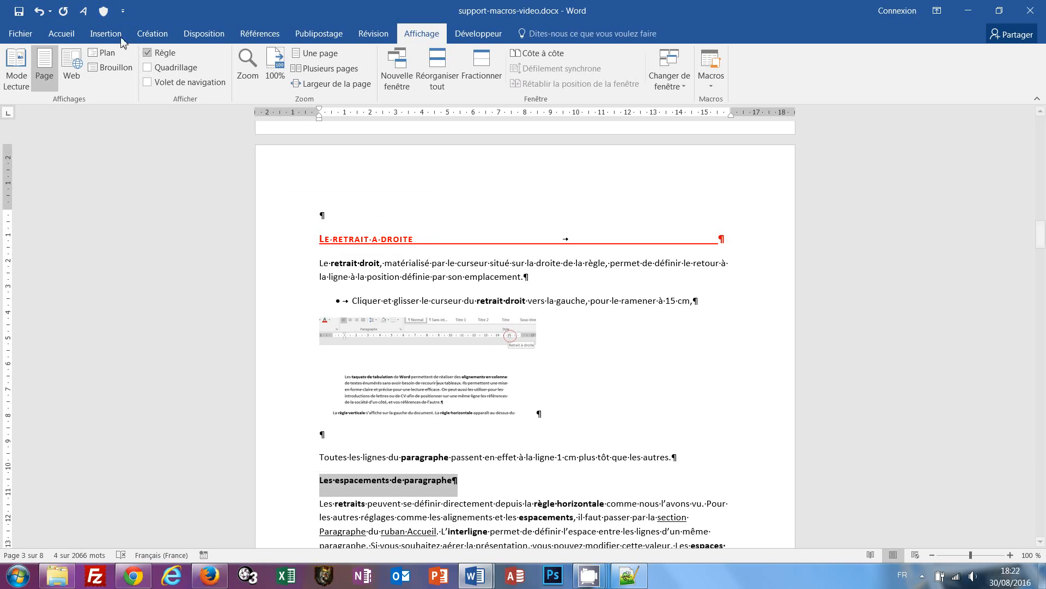
{"action": "left_click", "coordinate": [103, 11]}
Step: Open the reglages_texte macro's code for editing in the Visual Basic editor
{"action": "scroll", "coordinate": [594, 345], "scroll_direction": "down", "scroll_amount": 10}
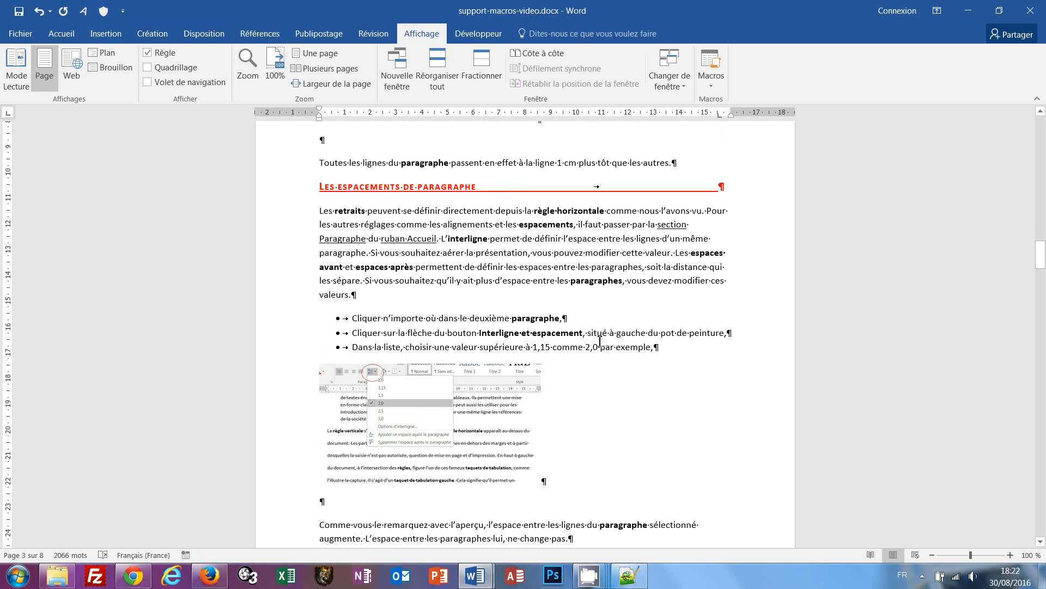
{"action": "scroll", "coordinate": [599, 340], "scroll_direction": "down", "scroll_amount": 4}
{"action": "scroll", "coordinate": [604, 341], "scroll_direction": "down", "scroll_amount": 8}
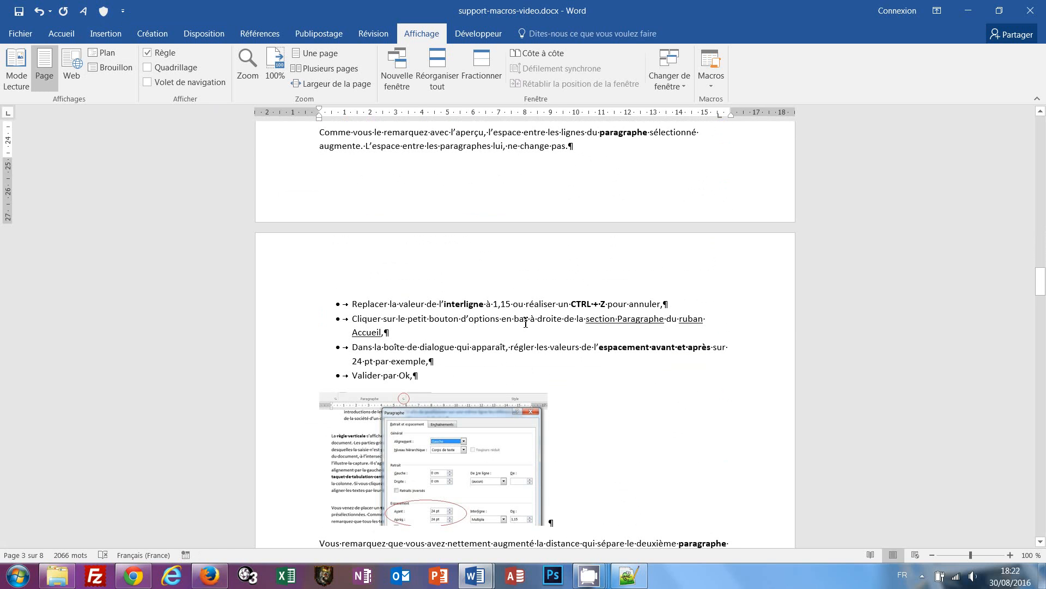
{"action": "left_click", "coordinate": [526, 322]}
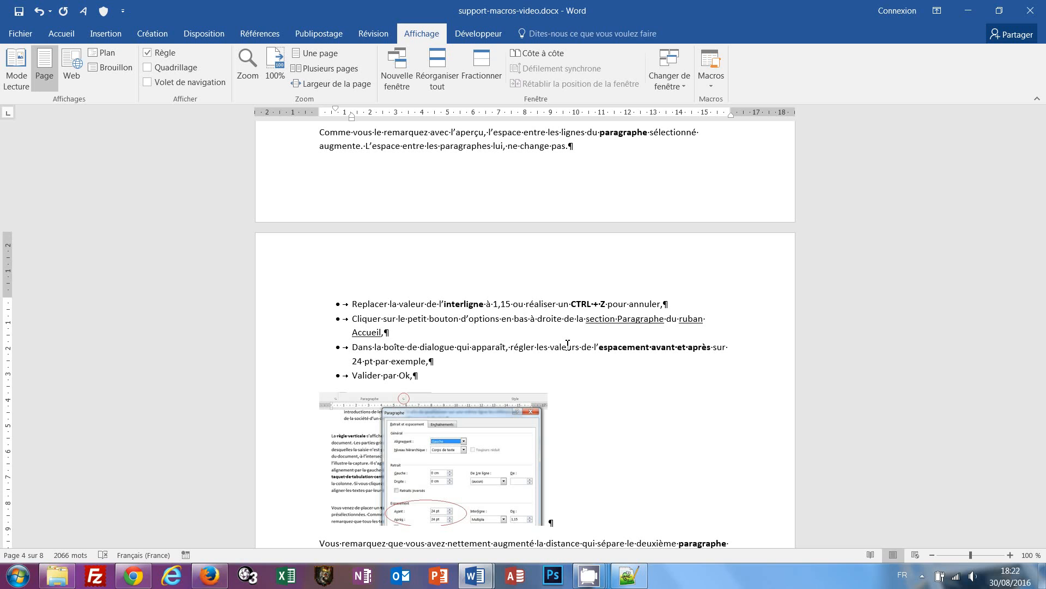
{"action": "left_click", "coordinate": [713, 88]}
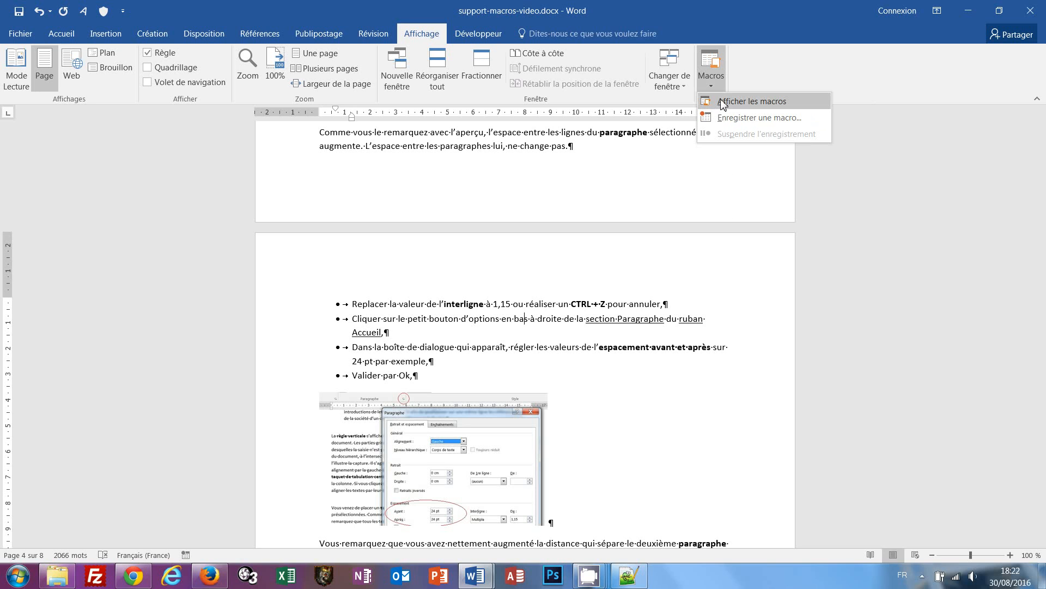
{"action": "left_click", "coordinate": [723, 102]}
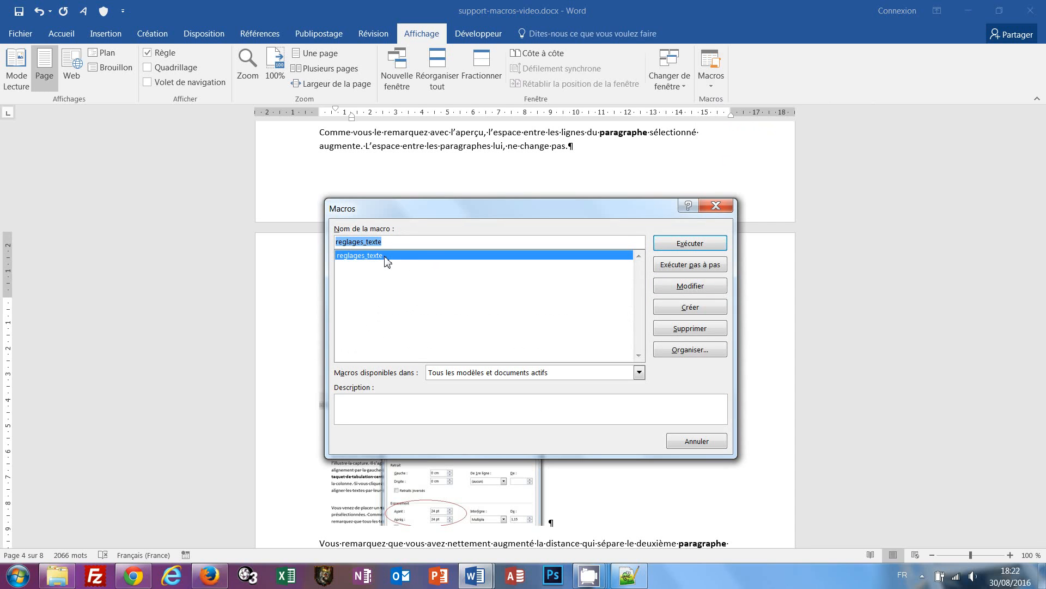
{"action": "left_click", "coordinate": [690, 287]}
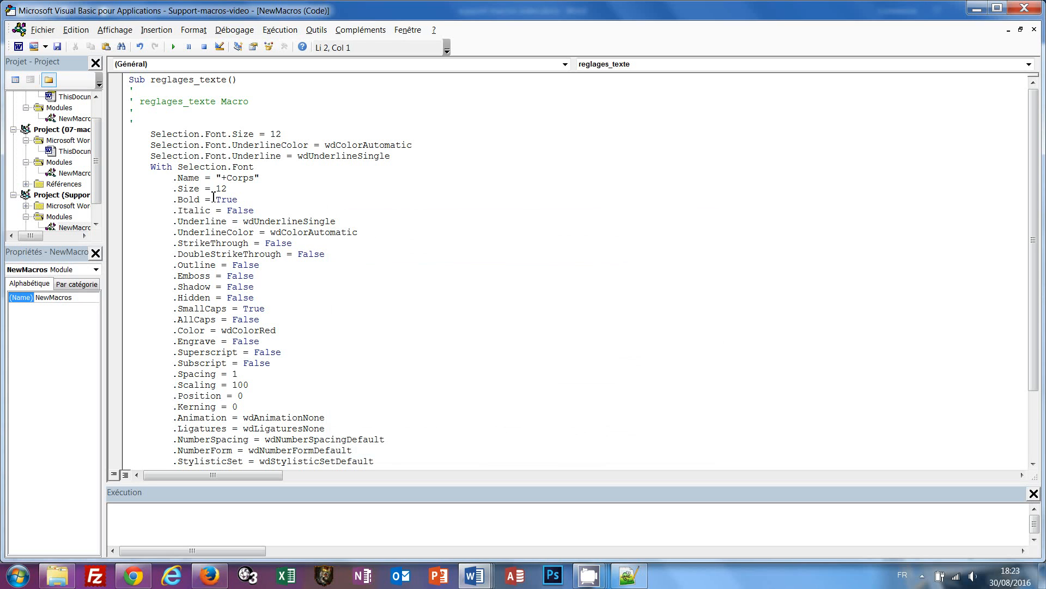
Step: Examine the recorded reglages_texte code, highlighting Selection, Font and Size in its first instruction
{"action": "scroll", "coordinate": [355, 338], "scroll_direction": "down", "scroll_amount": 1}
{"action": "scroll", "coordinate": [354, 338], "scroll_direction": "down", "scroll_amount": 2}
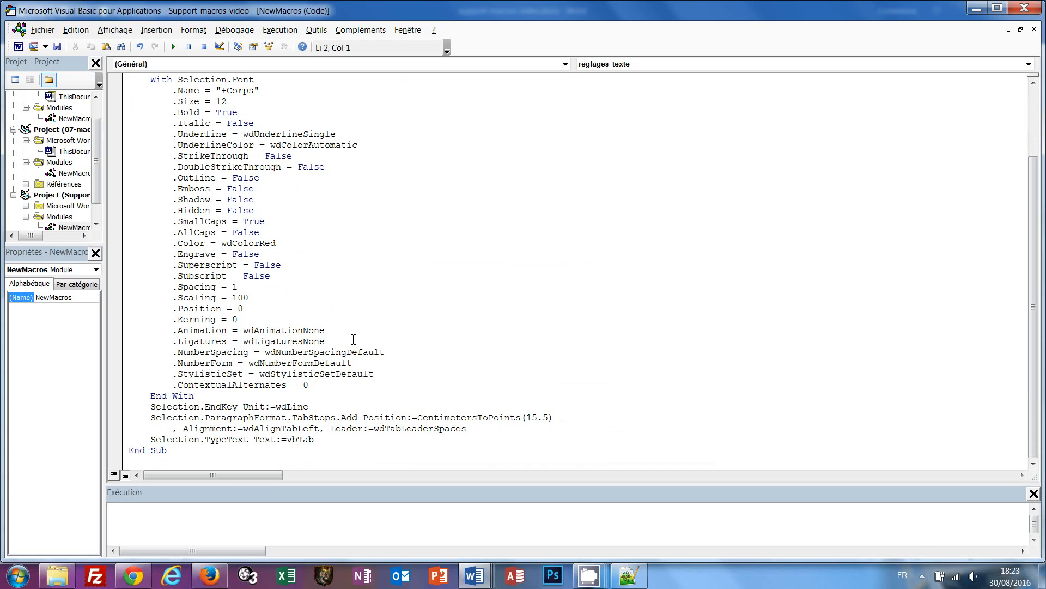
{"action": "scroll", "coordinate": [351, 339], "scroll_direction": "up", "scroll_amount": 3}
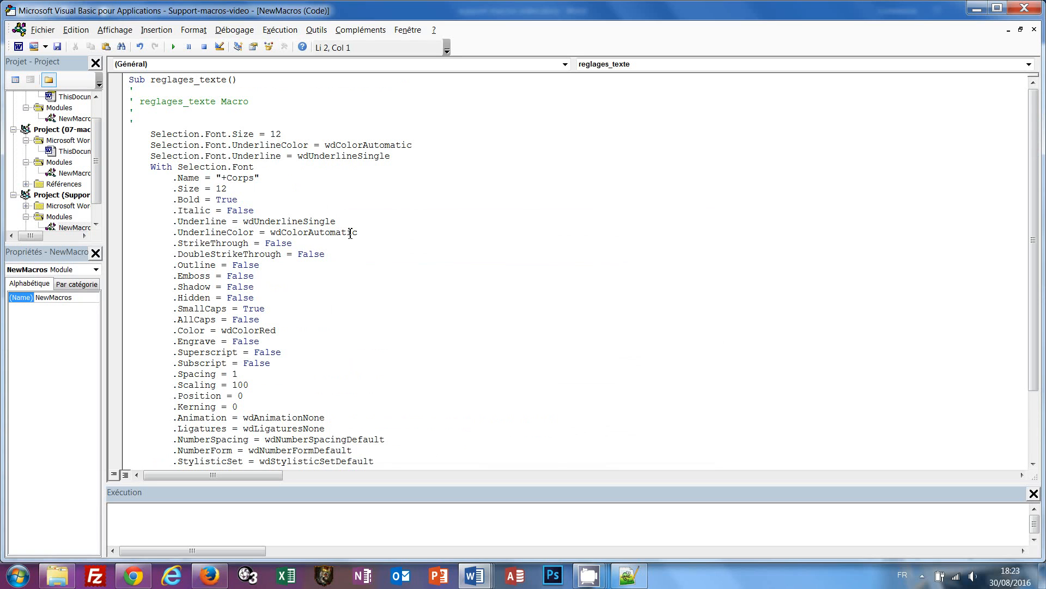
{"action": "double_click", "coordinate": [173, 133]}
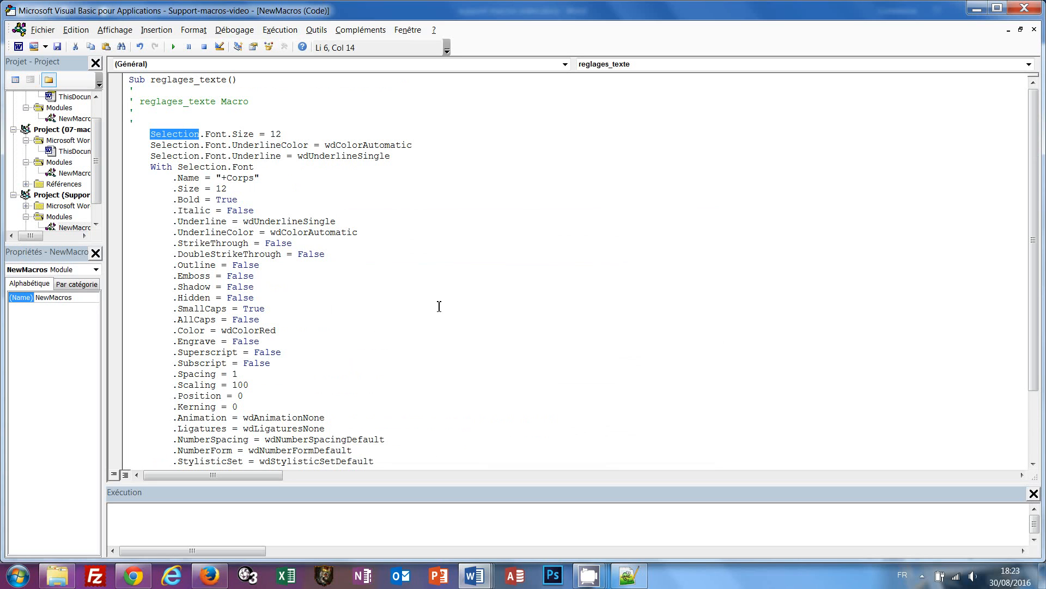
{"action": "double_click", "coordinate": [218, 134]}
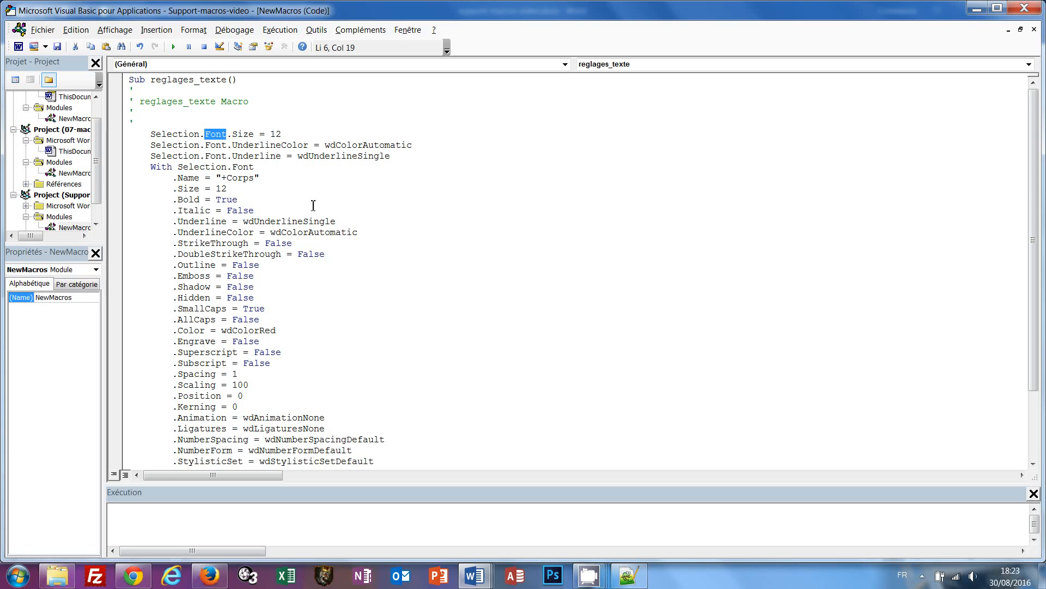
{"action": "double_click", "coordinate": [247, 135]}
Step: Change the font colour constant in the reglages_texte code to wdColorGreen
{"action": "scroll", "coordinate": [426, 341], "scroll_direction": "down", "scroll_amount": 2}
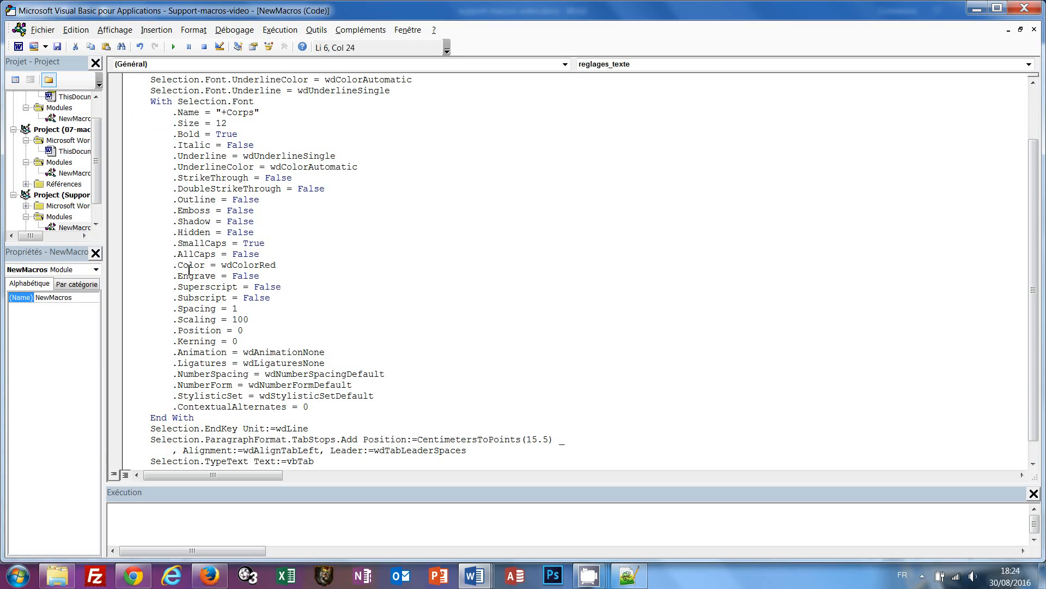
{"action": "left_click", "coordinate": [292, 304]}
{"action": "key", "text": "shift+End"}
{"action": "type", "text": "Green"}
Step: Save the project, accepting the macro-free document format, and close the Visual Basic editor
{"action": "key", "text": "ctrl+s"}
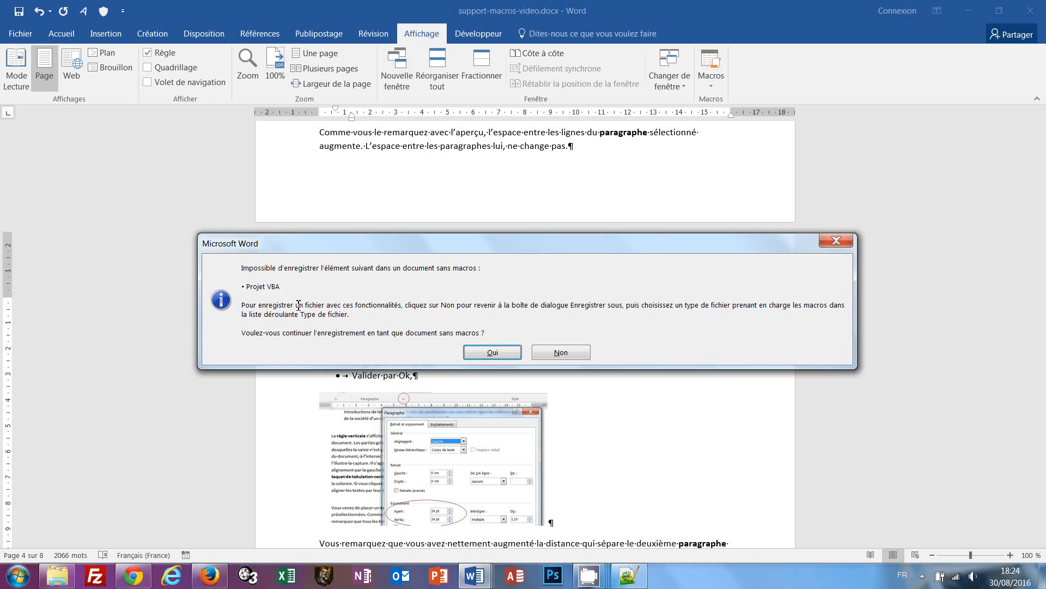
{"action": "left_click", "coordinate": [493, 352]}
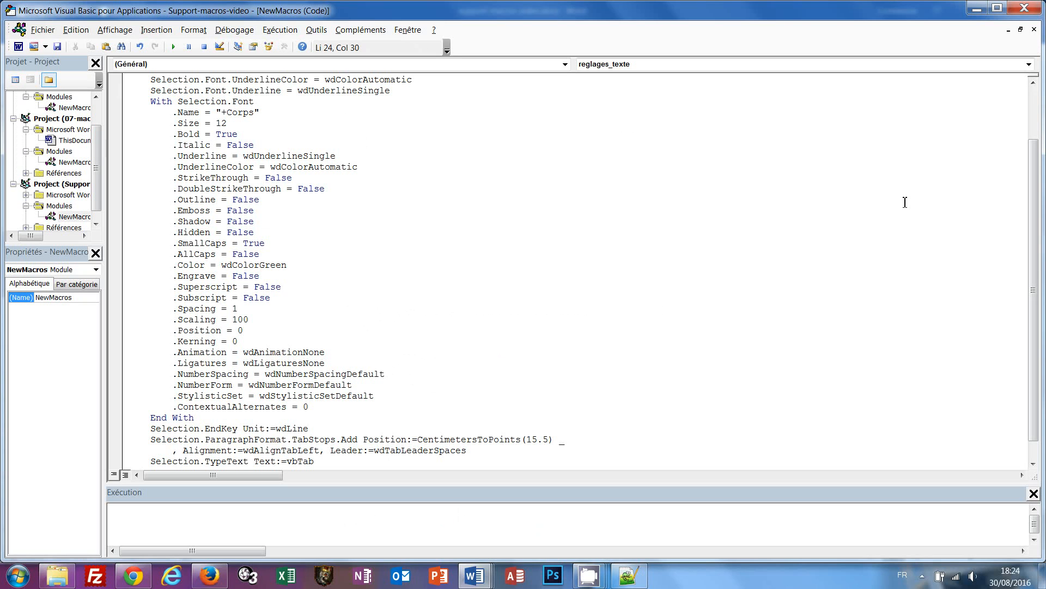
{"action": "left_click", "coordinate": [1025, 8]}
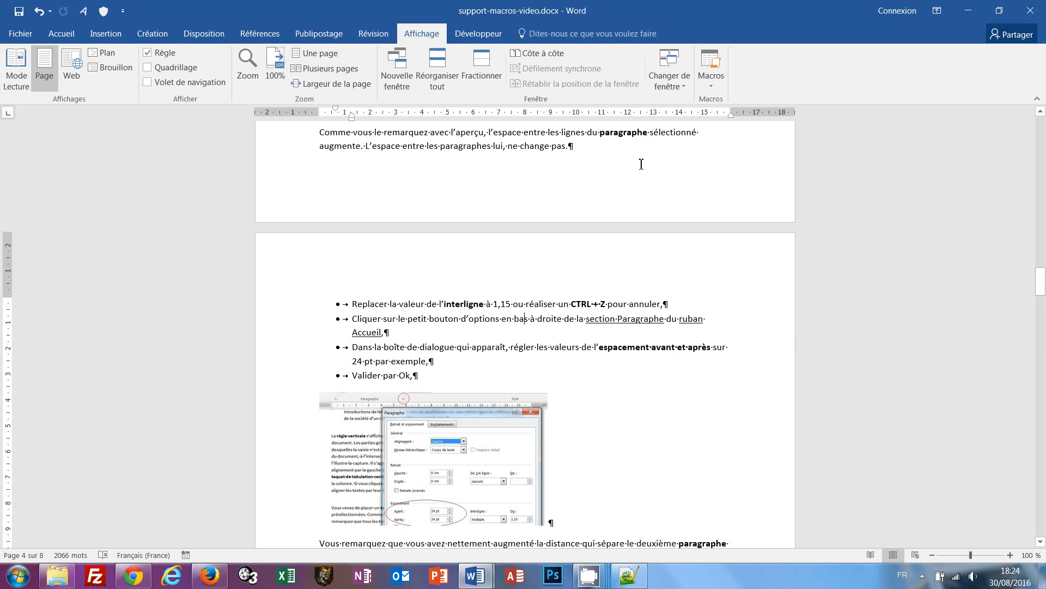
Step: Run the modified reglages_texte macro on the "Les alignements" heading
{"action": "scroll", "coordinate": [496, 273], "scroll_direction": "down", "scroll_amount": 6}
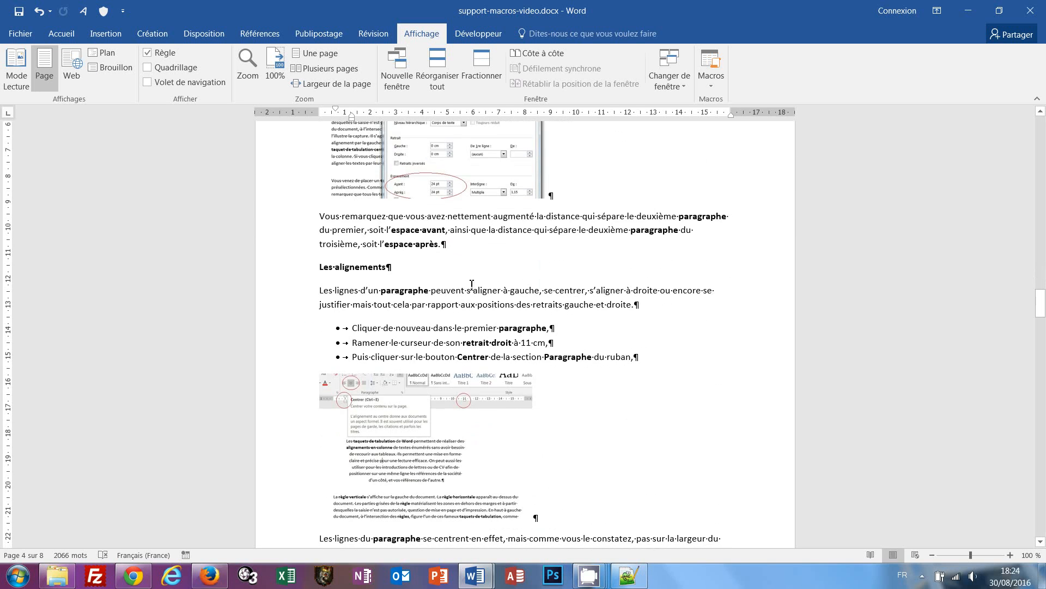
{"action": "left_click", "coordinate": [276, 274]}
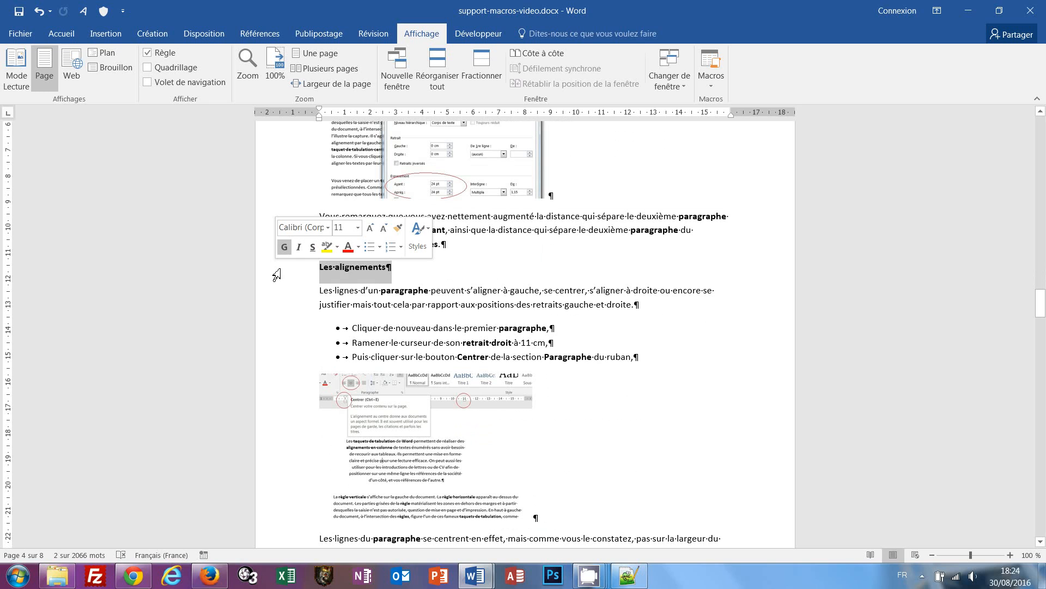
{"action": "left_click", "coordinate": [104, 13]}
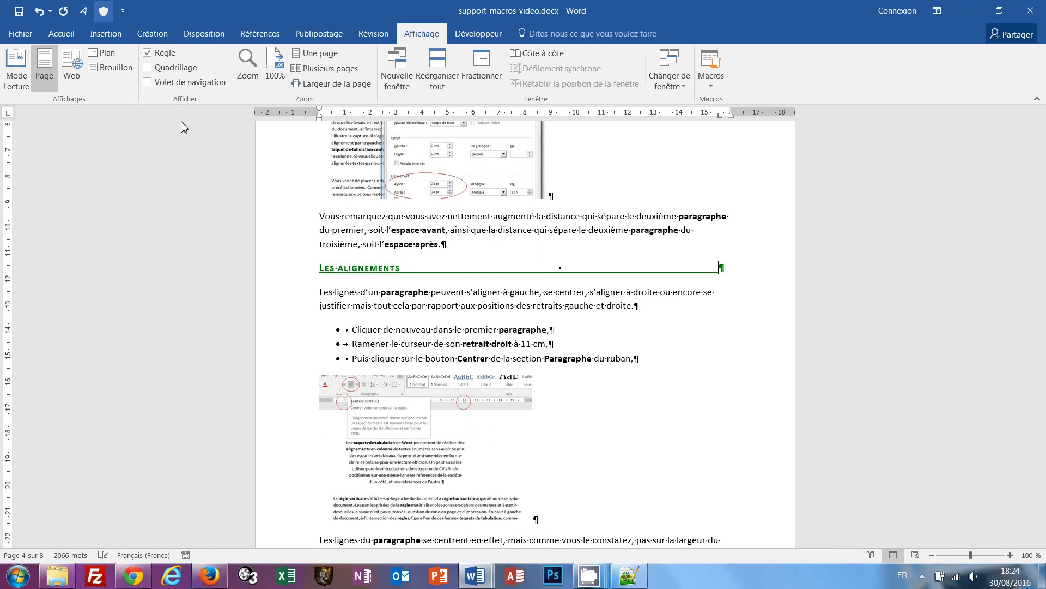